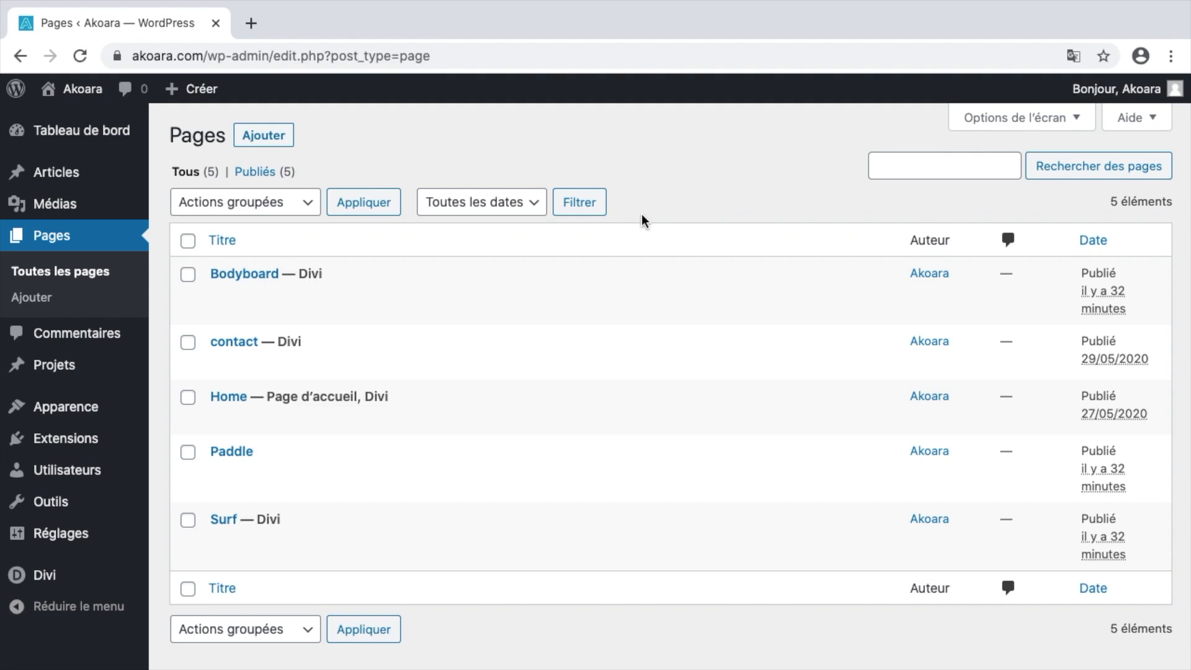
Switch from the WordPress Pages list to the Firefox space showing the live akoara.com site.
{"action": "key", "text": "ctrl+Left"}
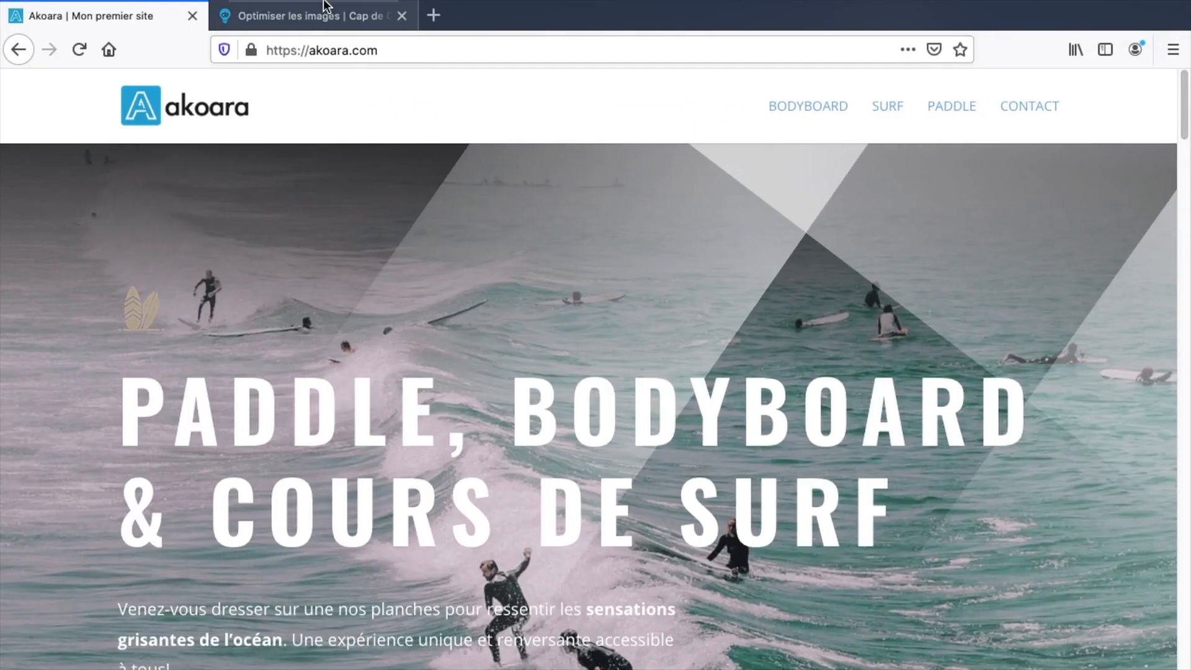
From the capdecom article, open the PageSpeed Insights and Pingdom links twice each in new tabs.
{"action": "left_click", "coordinate": [276, 14]}
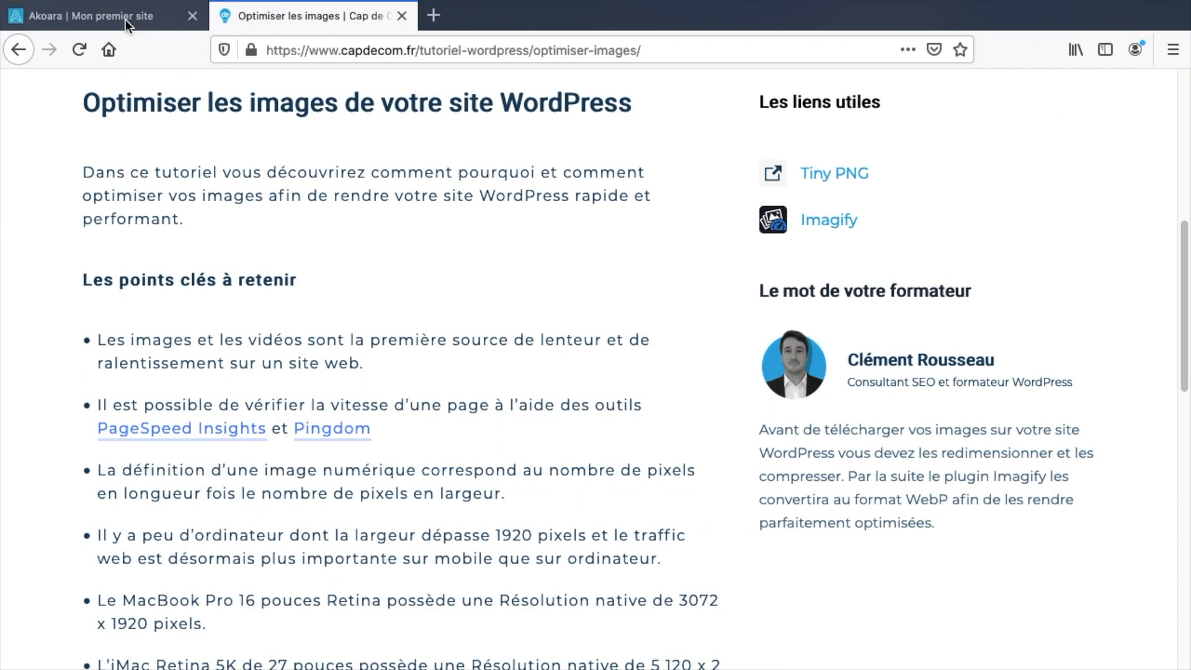
{"action": "left_click", "coordinate": [140, 16]}
{"action": "left_click", "coordinate": [307, 21]}
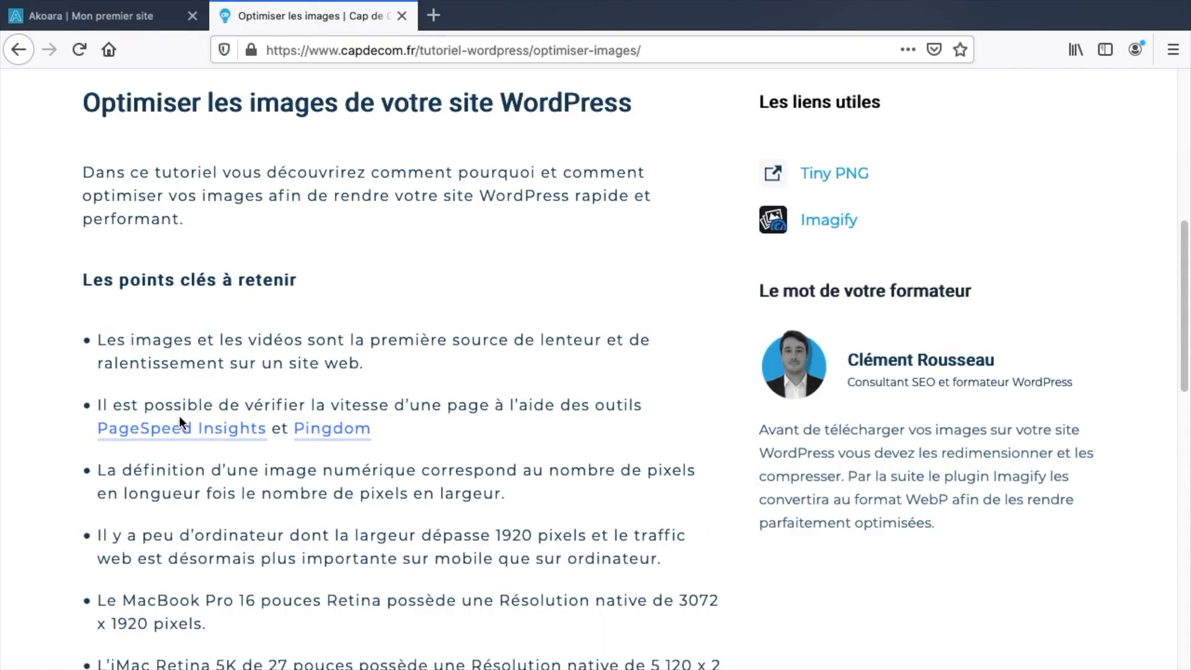
{"action": "right_click", "coordinate": [209, 430]}
{"action": "left_click", "coordinate": [209, 430]}
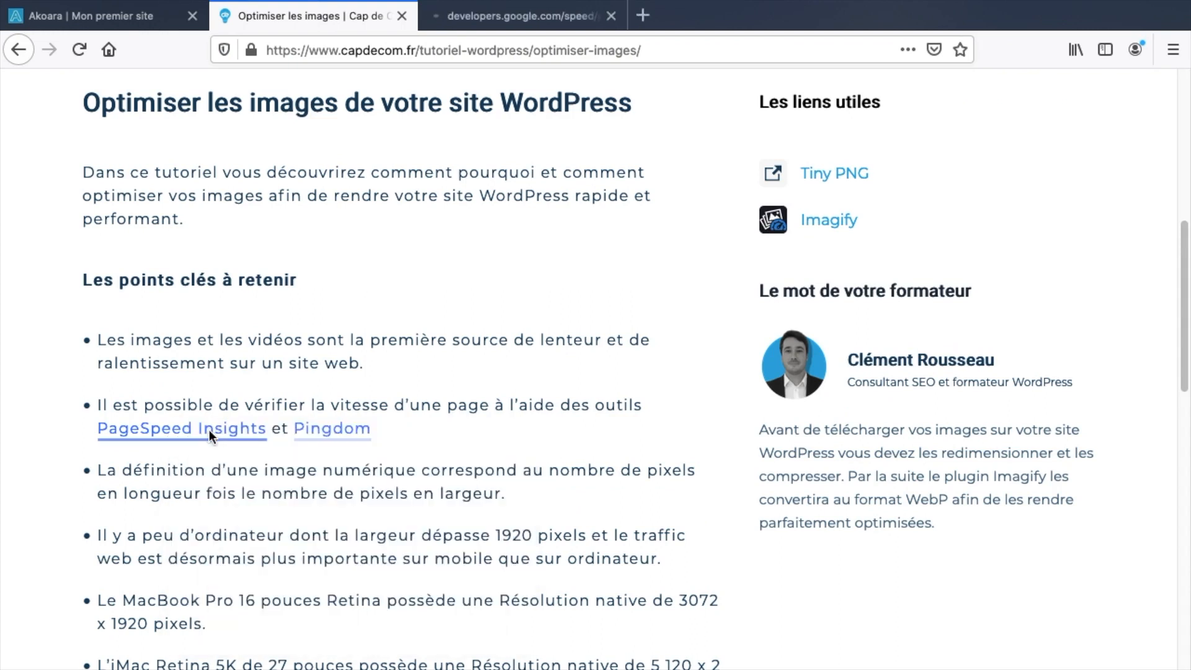
{"action": "right_click", "coordinate": [210, 430]}
{"action": "left_click", "coordinate": [256, 434]}
{"action": "right_click", "coordinate": [333, 441]}
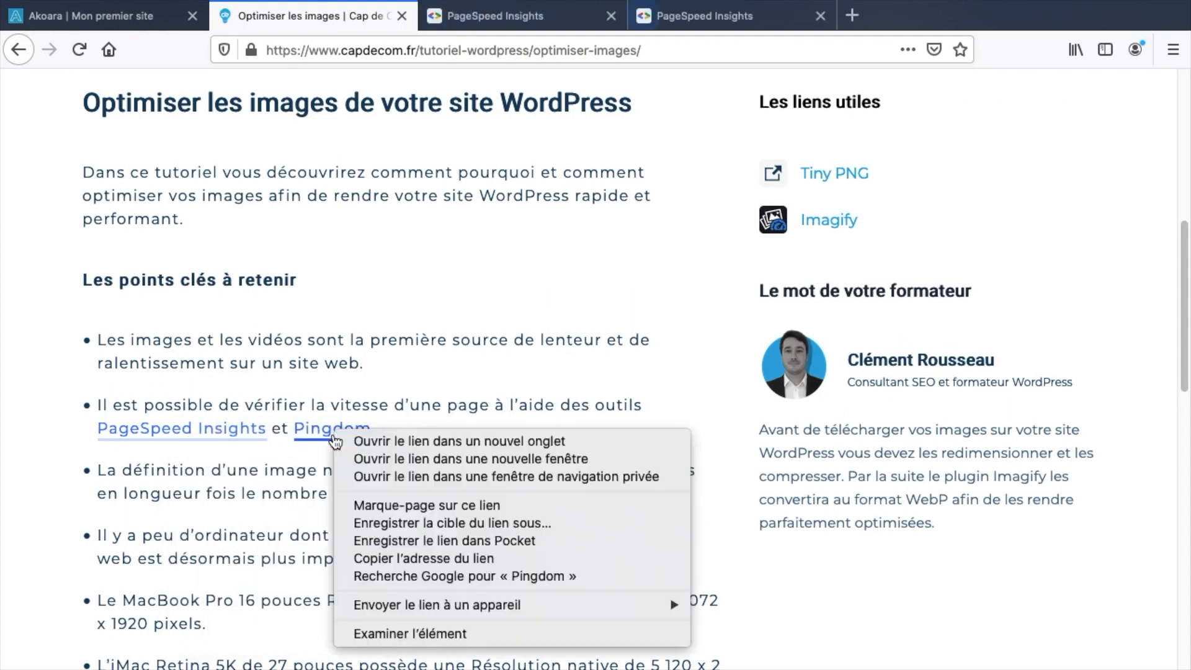
{"action": "left_click", "coordinate": [360, 442]}
{"action": "right_click", "coordinate": [338, 434]}
{"action": "left_click", "coordinate": [374, 441]}
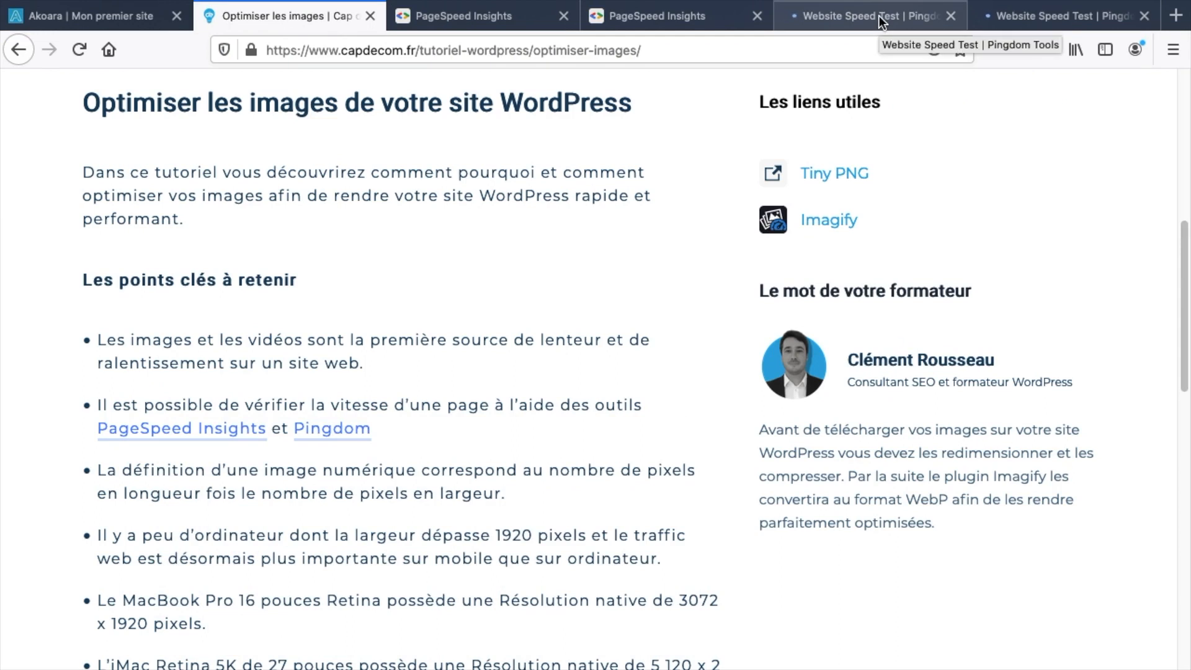
Paste the akoara.com address into the first PageSpeed Insights tab.
{"action": "left_click", "coordinate": [471, 16]}
{"action": "left_click", "coordinate": [393, 255]}
{"action": "type", "text": "https://akoara.com/"}
Run PageSpeed on akoara.com and the capdecom article, and start a Pingdom test for akoara.com.
{"action": "left_click", "coordinate": [810, 270]}
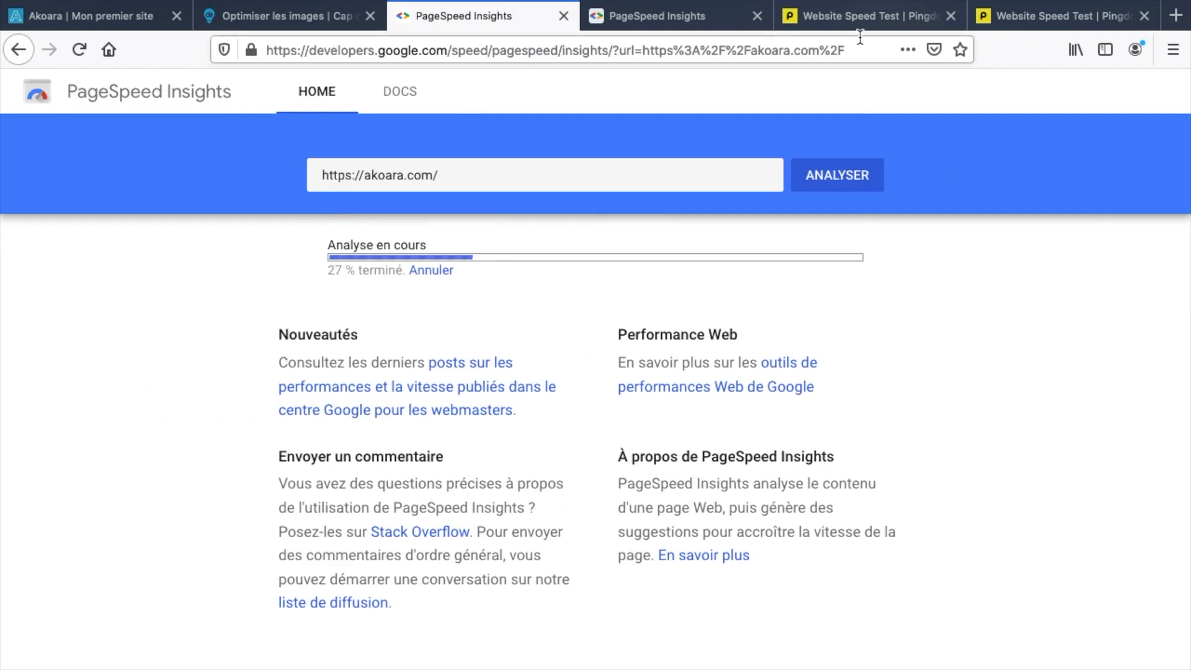
{"action": "left_click", "coordinate": [864, 16]}
{"action": "type", "text": "https://akoara.com/"}
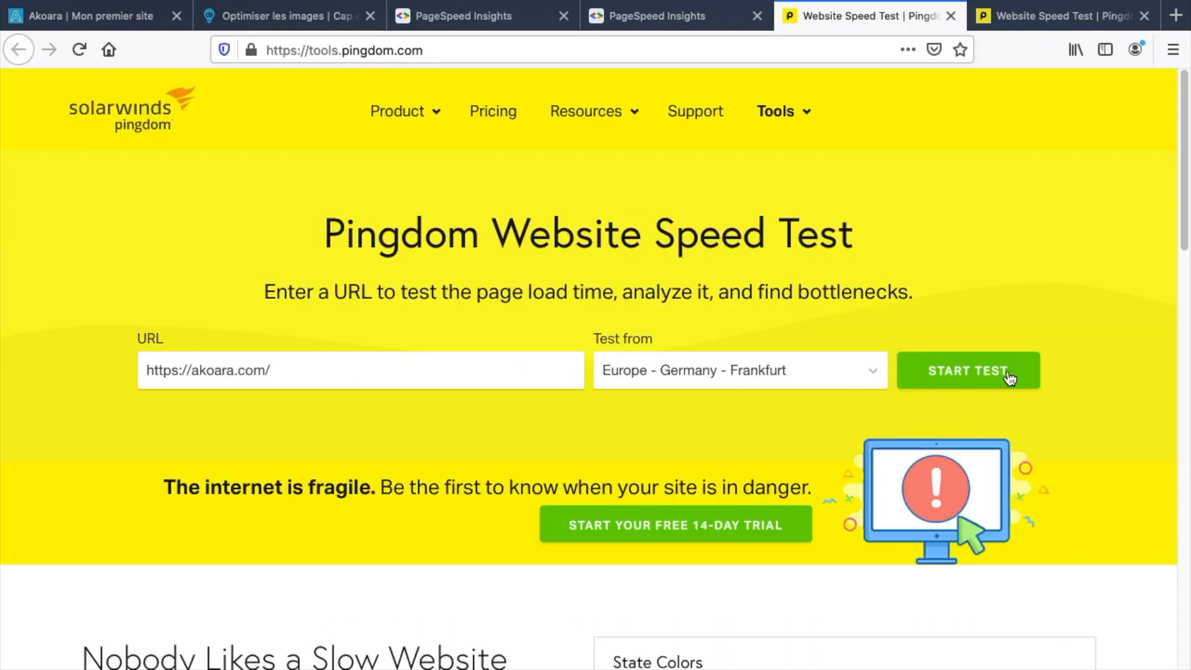
{"action": "left_click", "coordinate": [1005, 370]}
{"action": "left_click", "coordinate": [451, 24]}
{"action": "left_click", "coordinate": [615, 21]}
{"action": "left_click", "coordinate": [462, 248]}
{"action": "type", "text": "https://www.capdecom.fr/tutoriel-wordpress/optimiser-images/"}
{"action": "left_click", "coordinate": [857, 268]}
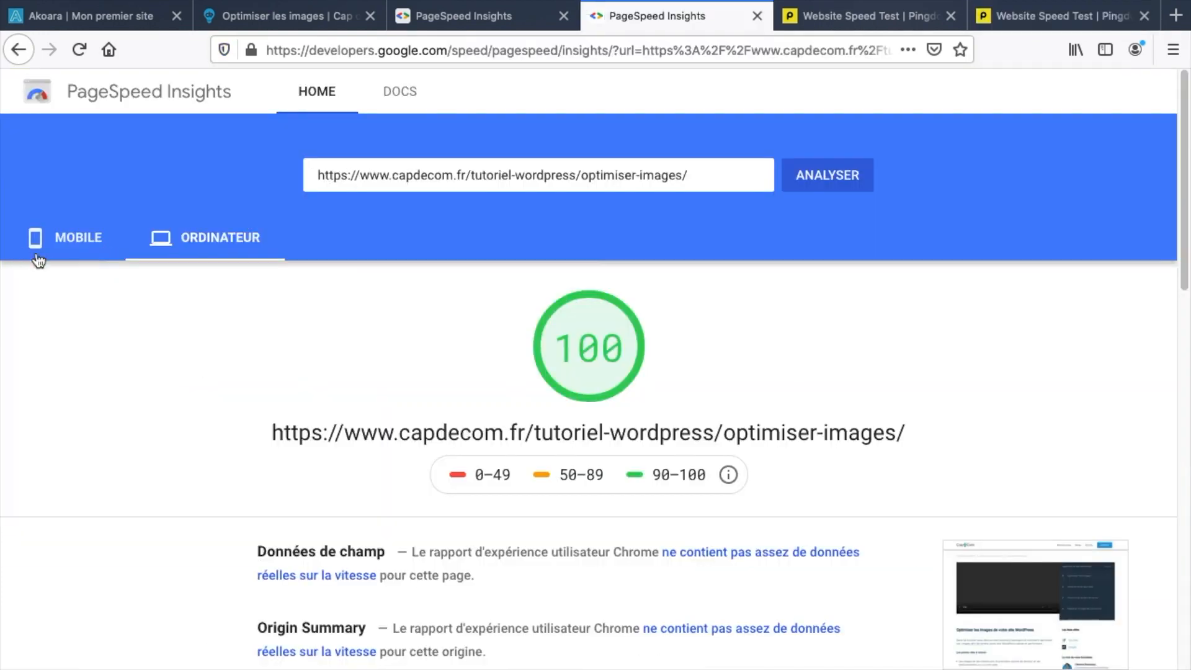
Compare scores: akoara.com 72 desktop / 22 mobile versus the article's 100 / 97.
{"action": "left_click", "coordinate": [37, 258]}
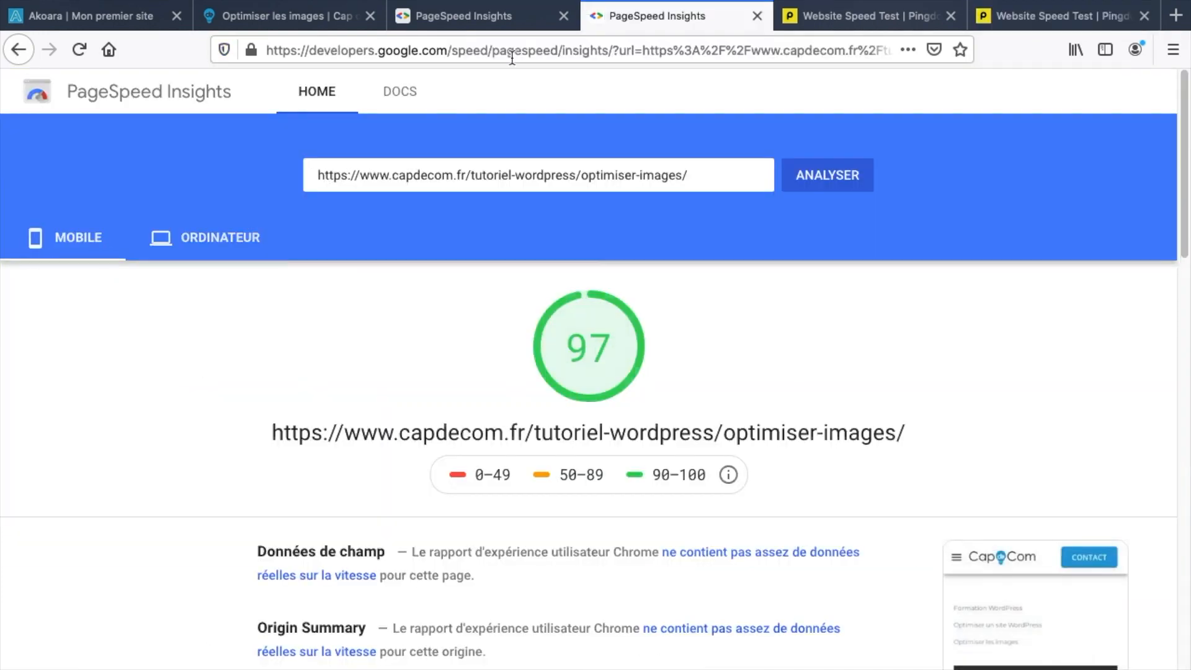
{"action": "left_click", "coordinate": [497, 16]}
{"action": "left_click", "coordinate": [211, 249]}
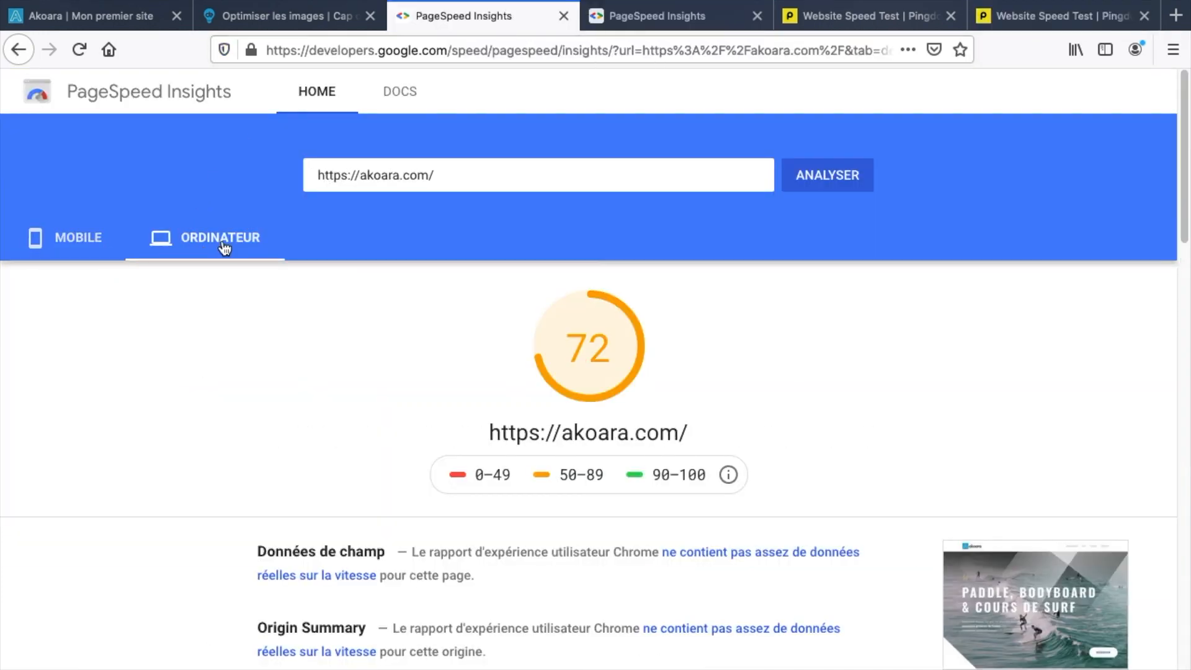
{"action": "left_click", "coordinate": [657, 16]}
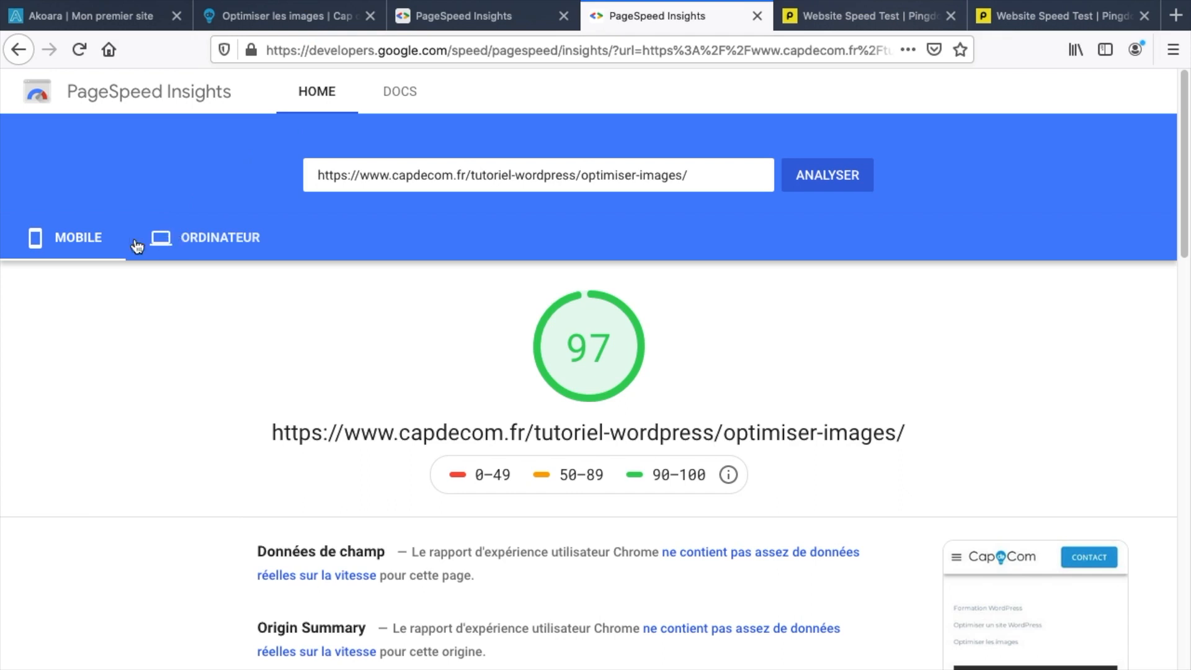
{"action": "left_click", "coordinate": [213, 251]}
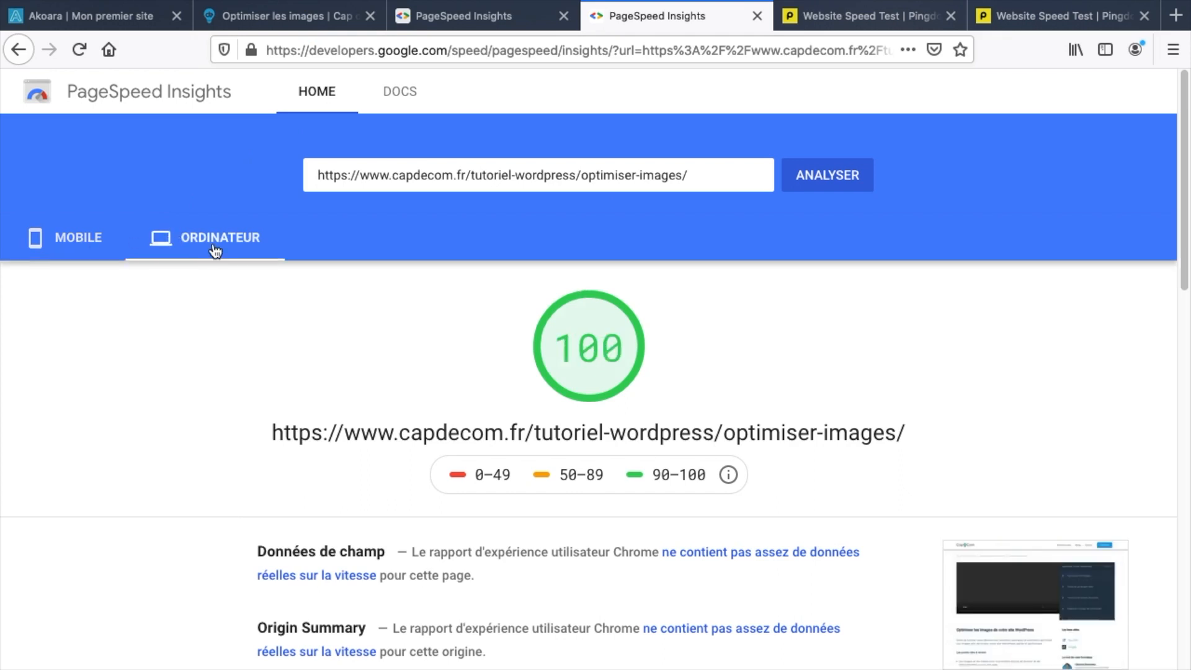
{"action": "left_click", "coordinate": [86, 237]}
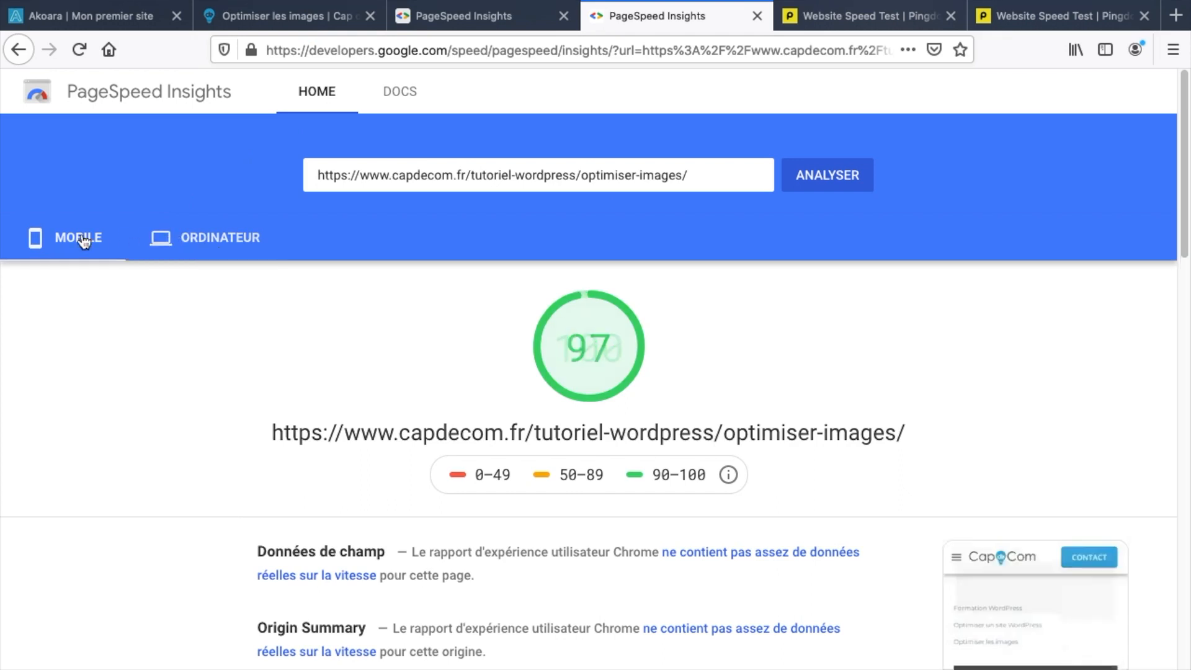
{"action": "left_click", "coordinate": [468, 19]}
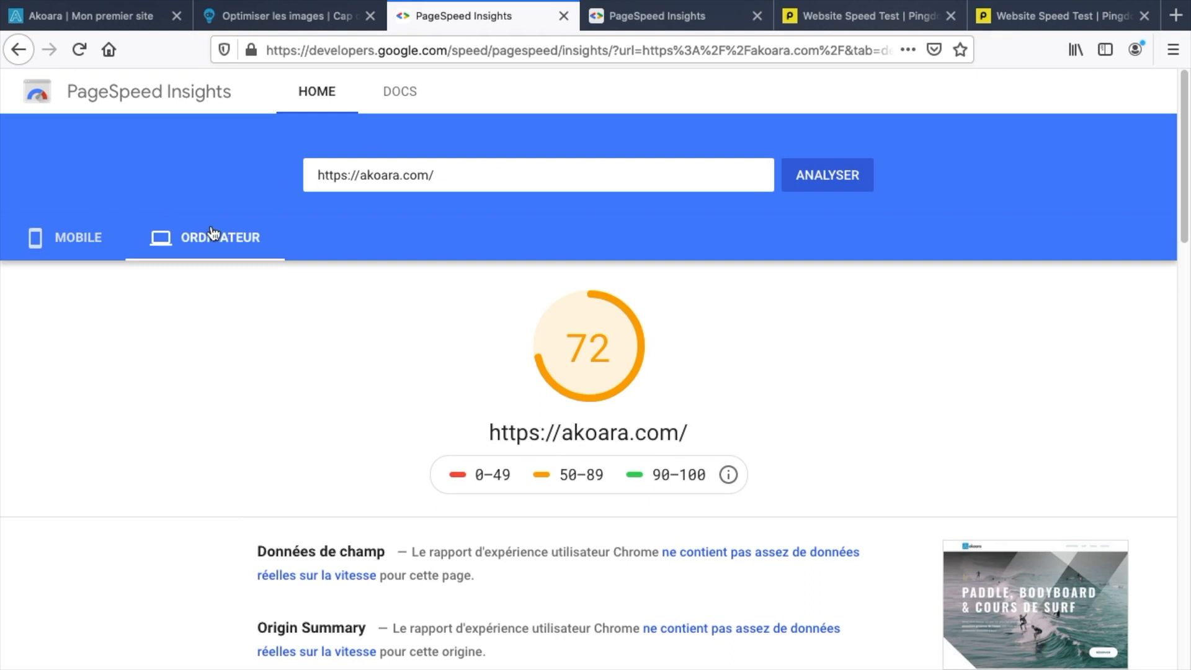
{"action": "left_click", "coordinate": [80, 240]}
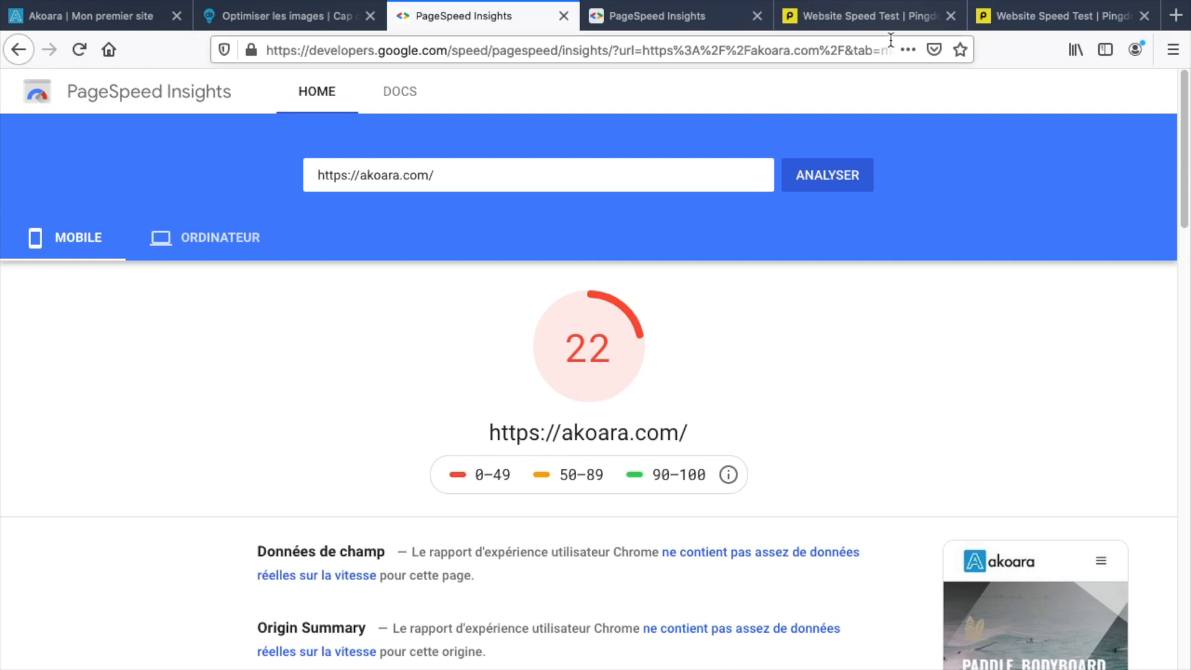
{"action": "left_click", "coordinate": [888, 21]}
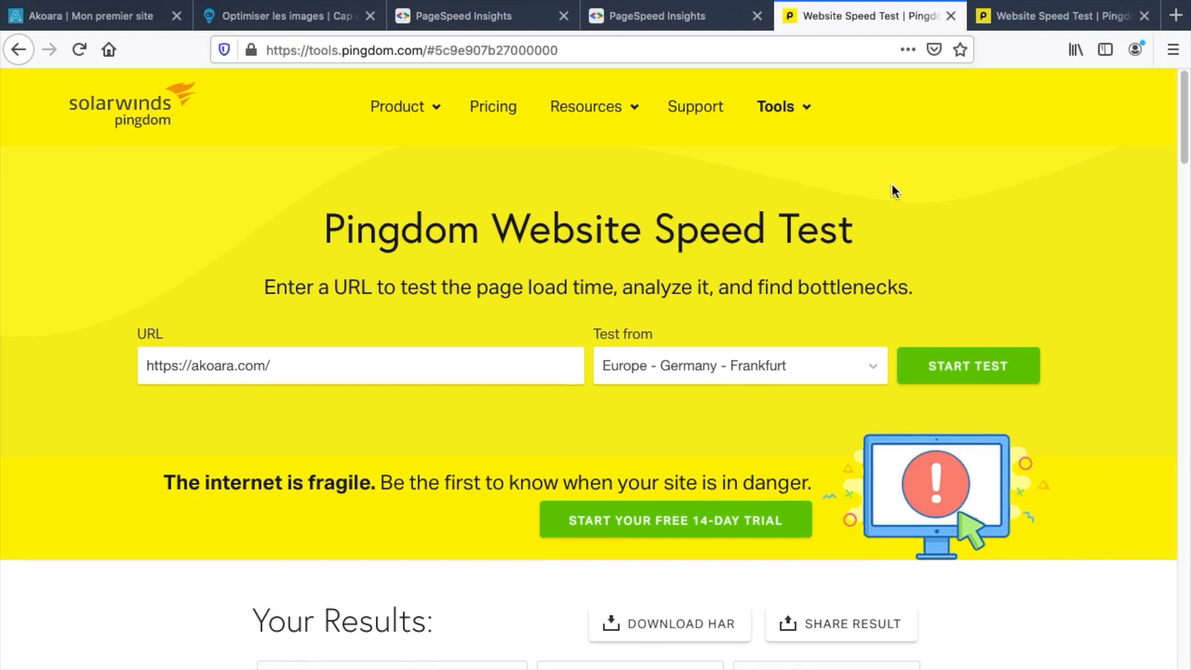
Compare akoara.com's Pingdom page size of 3.9 MB with the other test's 464.0 KB.
{"action": "scroll", "coordinate": [892, 184], "scroll_direction": "down", "scroll_amount": 5}
{"action": "left_click_drag", "start_coordinate": [785, 362], "coordinate": [864, 361]}
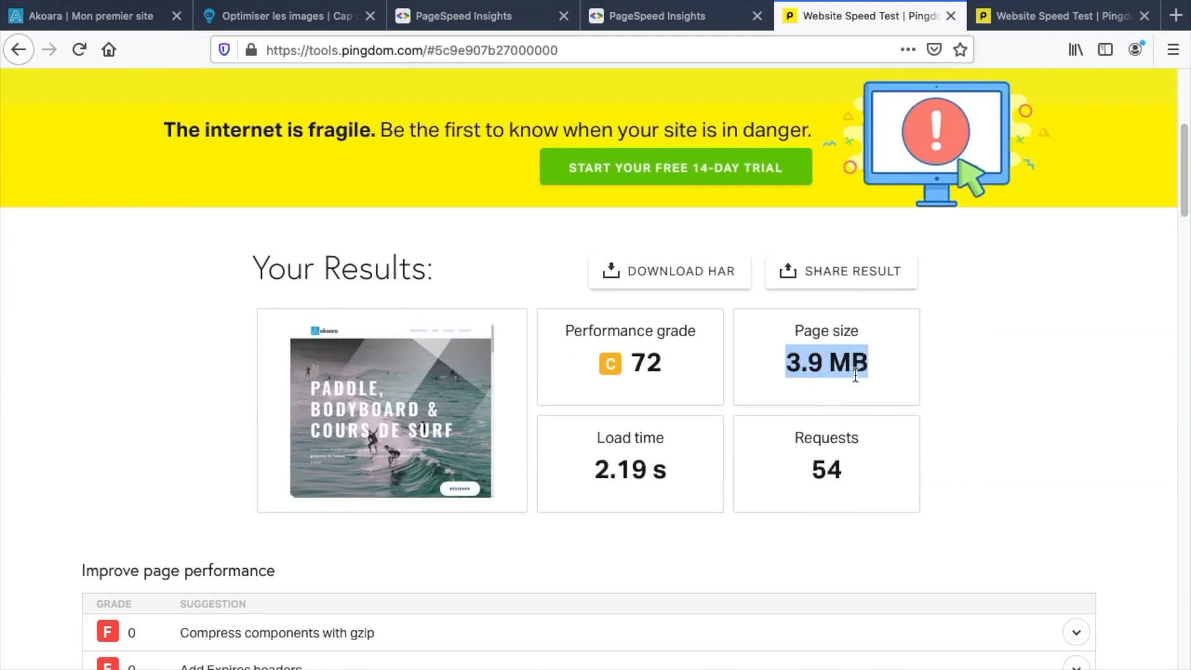
{"action": "left_click", "coordinate": [992, 15]}
{"action": "left_click_drag", "start_coordinate": [773, 377], "coordinate": [881, 377]}
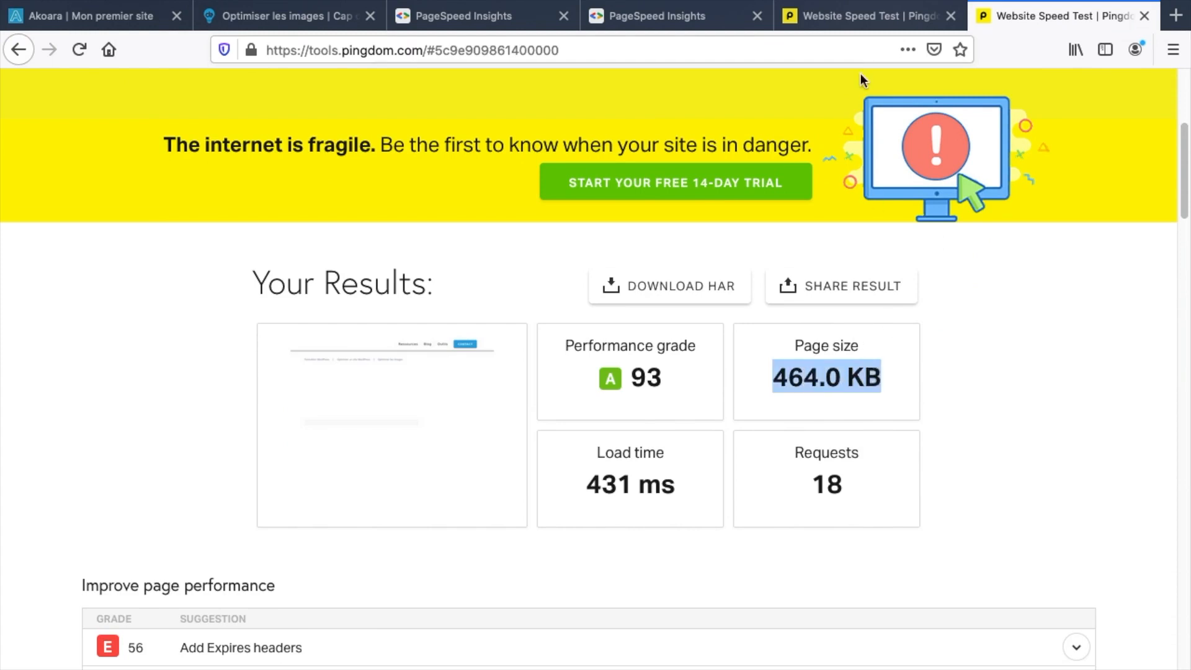
{"action": "left_click", "coordinate": [867, 17]}
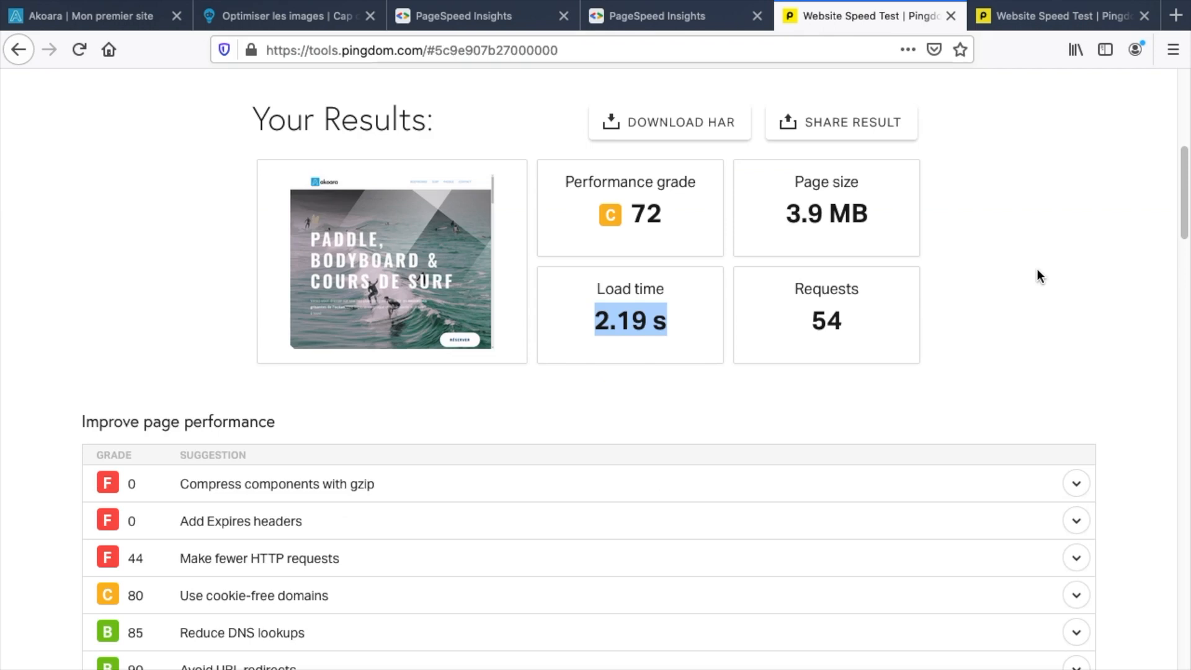
{"action": "scroll", "coordinate": [1037, 270], "scroll_direction": "down", "scroll_amount": 10}
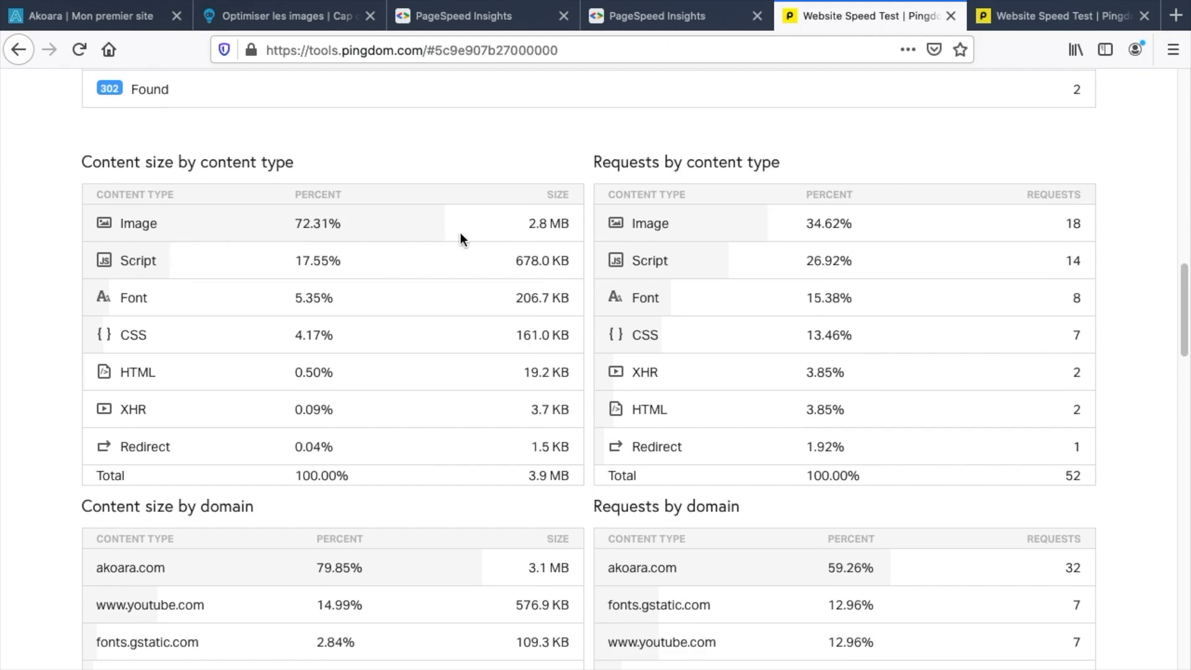
Highlight the 2.8 MB image, 3.9 MB total and 678.0 KB script sizes in Pingdom's content breakdown.
{"action": "left_click_drag", "start_coordinate": [526, 224], "coordinate": [566, 224]}
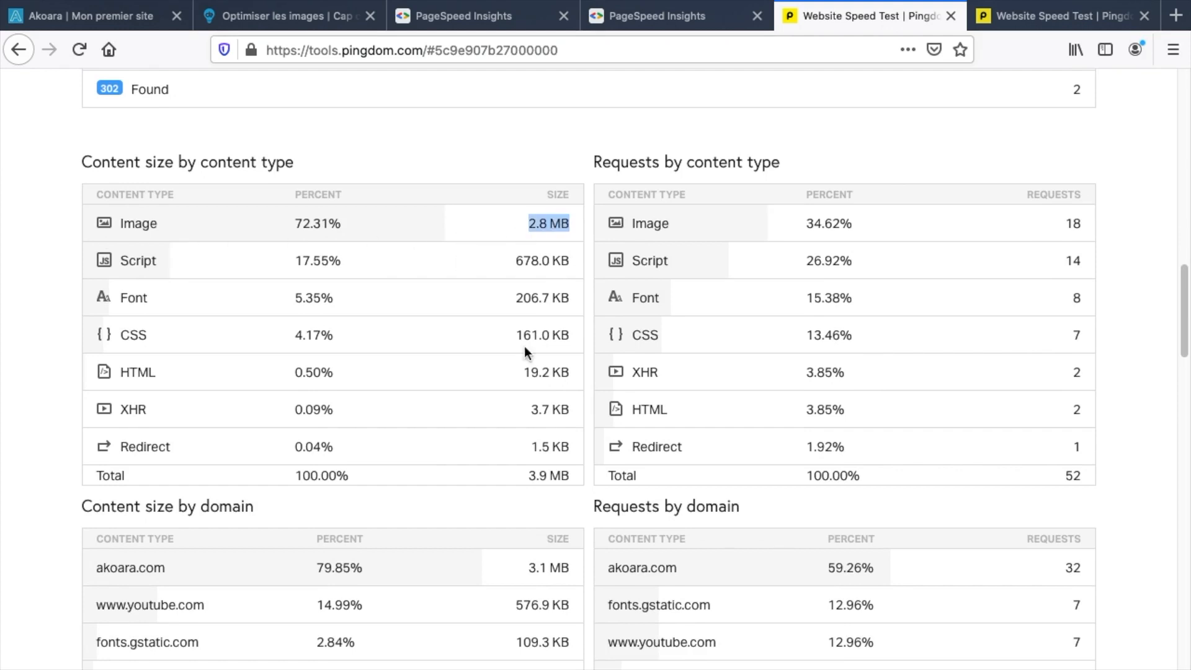
{"action": "left_click_drag", "start_coordinate": [528, 475], "coordinate": [568, 472]}
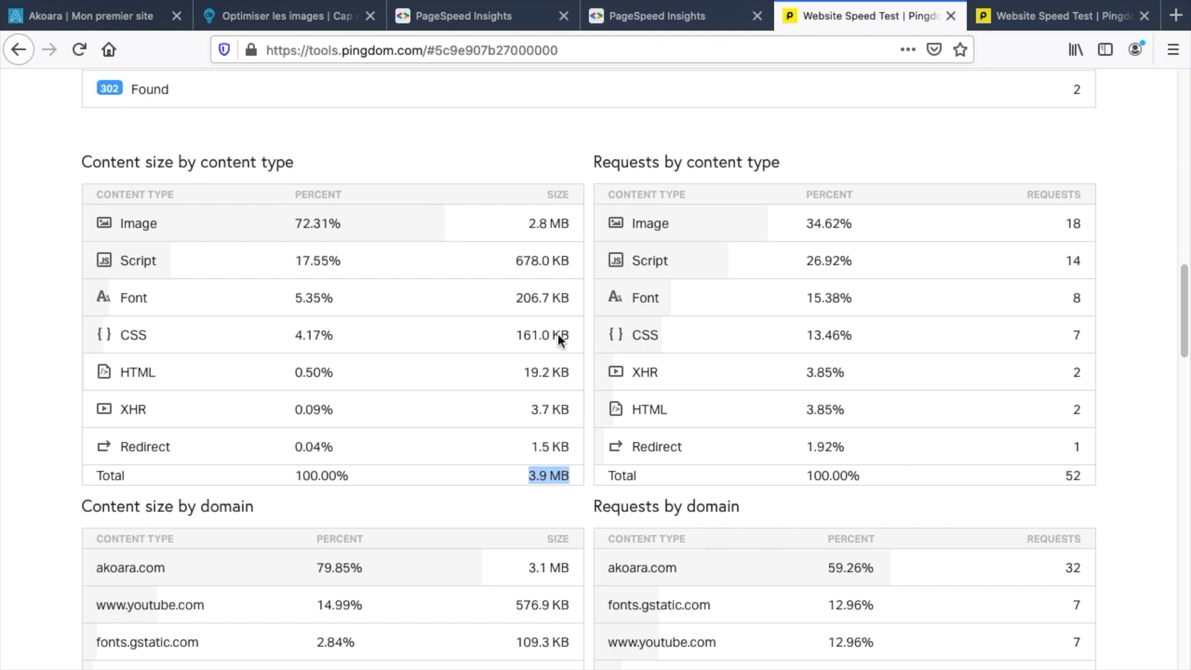
{"action": "left_click_drag", "start_coordinate": [514, 261], "coordinate": [568, 260]}
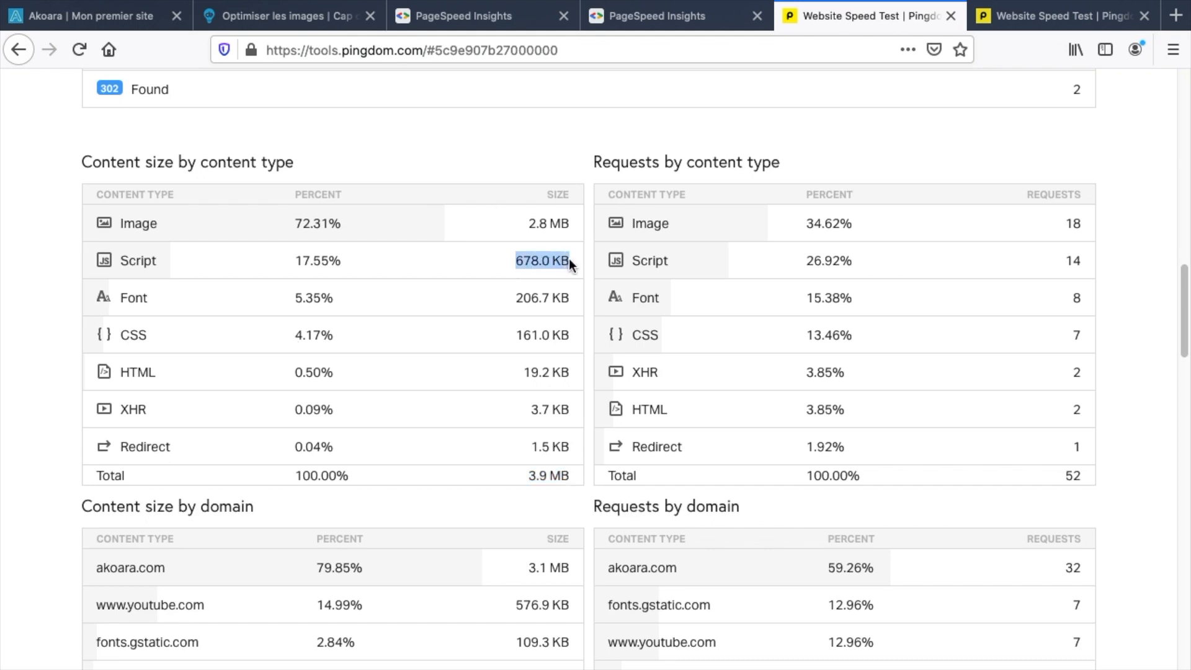
{"action": "scroll", "coordinate": [500, 566], "scroll_direction": "down", "scroll_amount": 1}
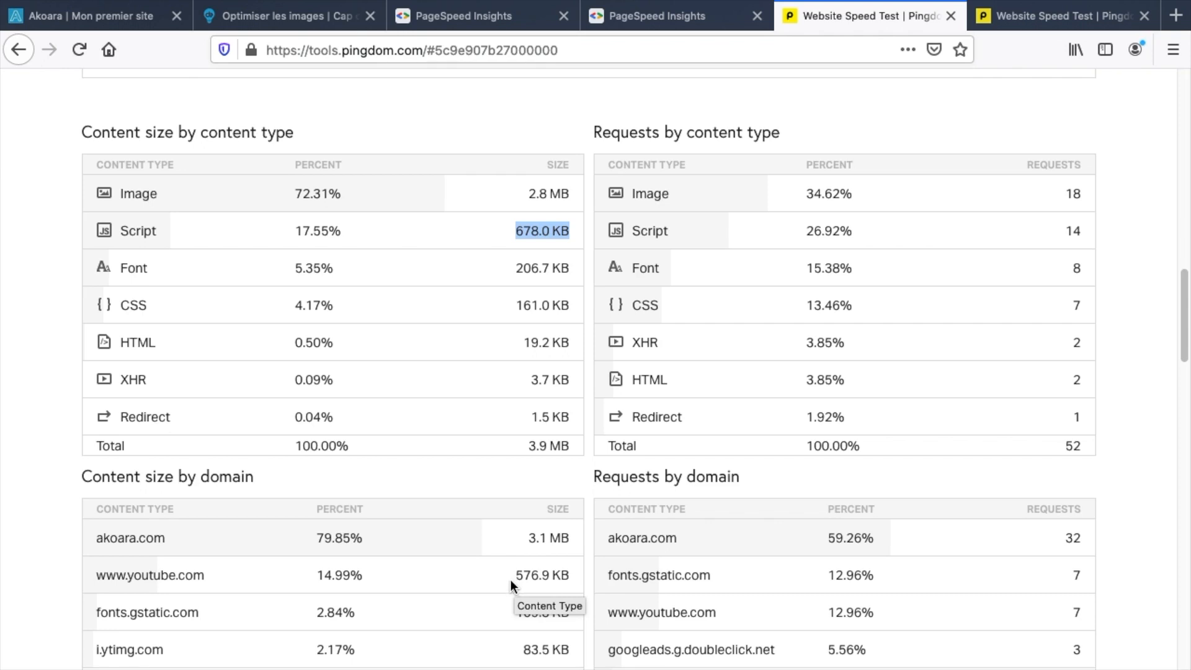
{"action": "left_click_drag", "start_coordinate": [514, 578], "coordinate": [561, 575]}
{"action": "scroll", "coordinate": [509, 452], "scroll_direction": "down", "scroll_amount": 1}
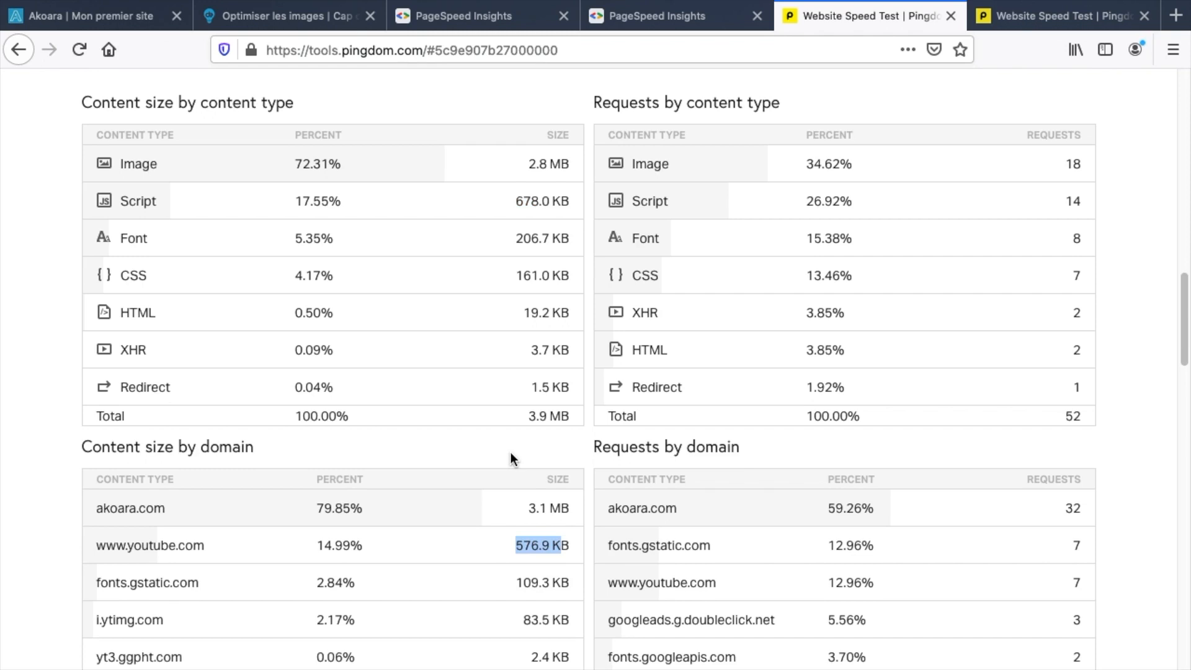
{"action": "scroll", "coordinate": [510, 454], "scroll_direction": "down", "scroll_amount": 1}
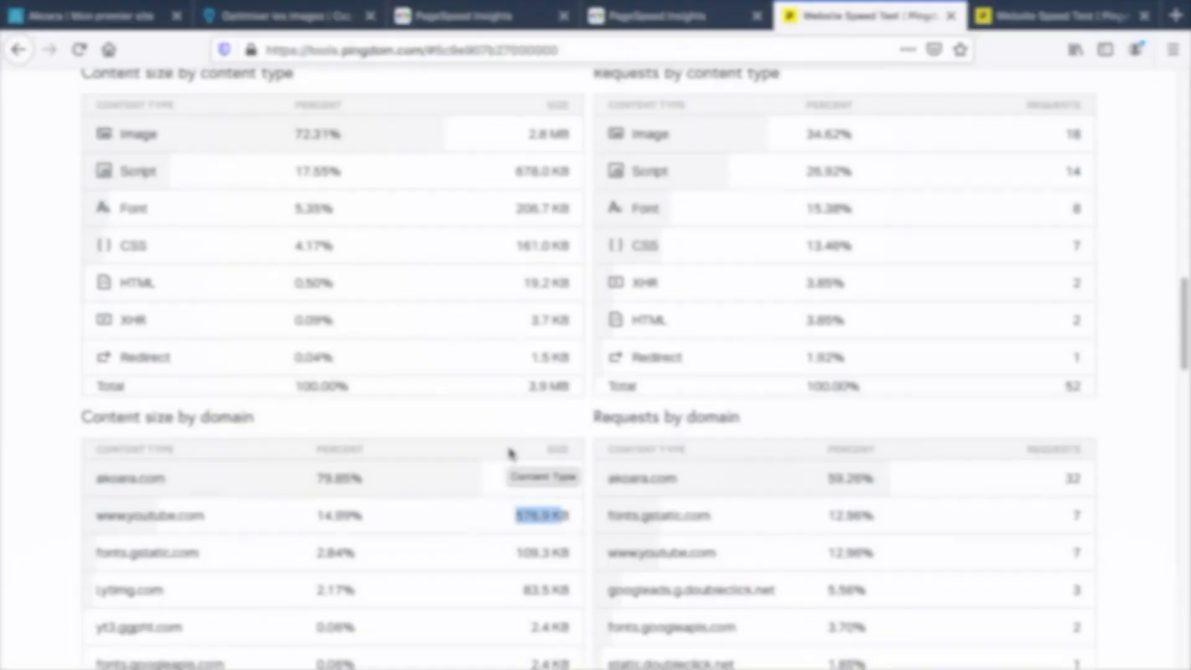
Go to Unsplash in a new tab and search for 'surf' photos.
{"action": "key", "text": "ctrl+t"}
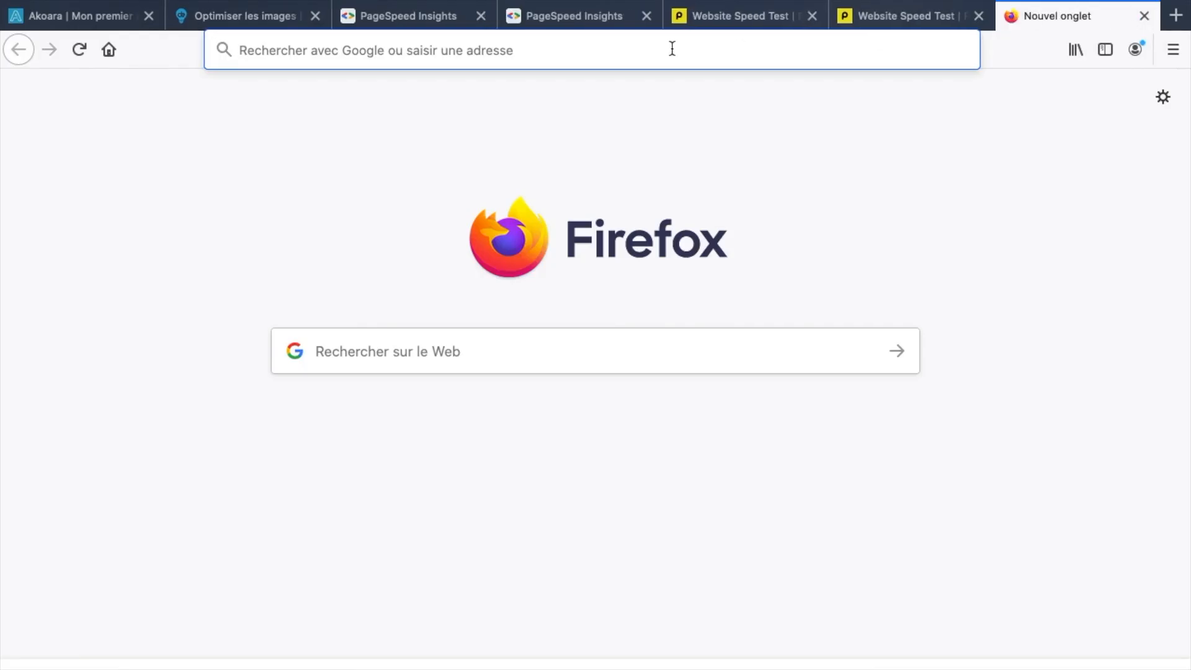
{"action": "type", "text": "unplash"}
{"action": "key", "text": "Return"}
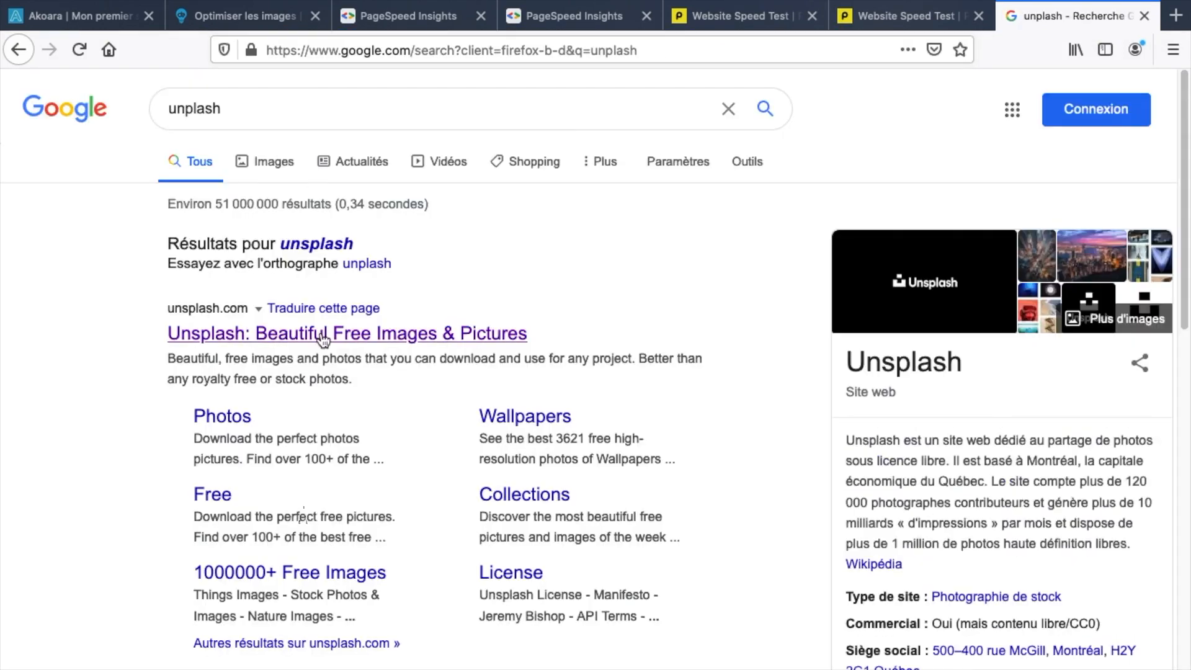
{"action": "left_click", "coordinate": [252, 333]}
{"action": "type", "text": "surf"}
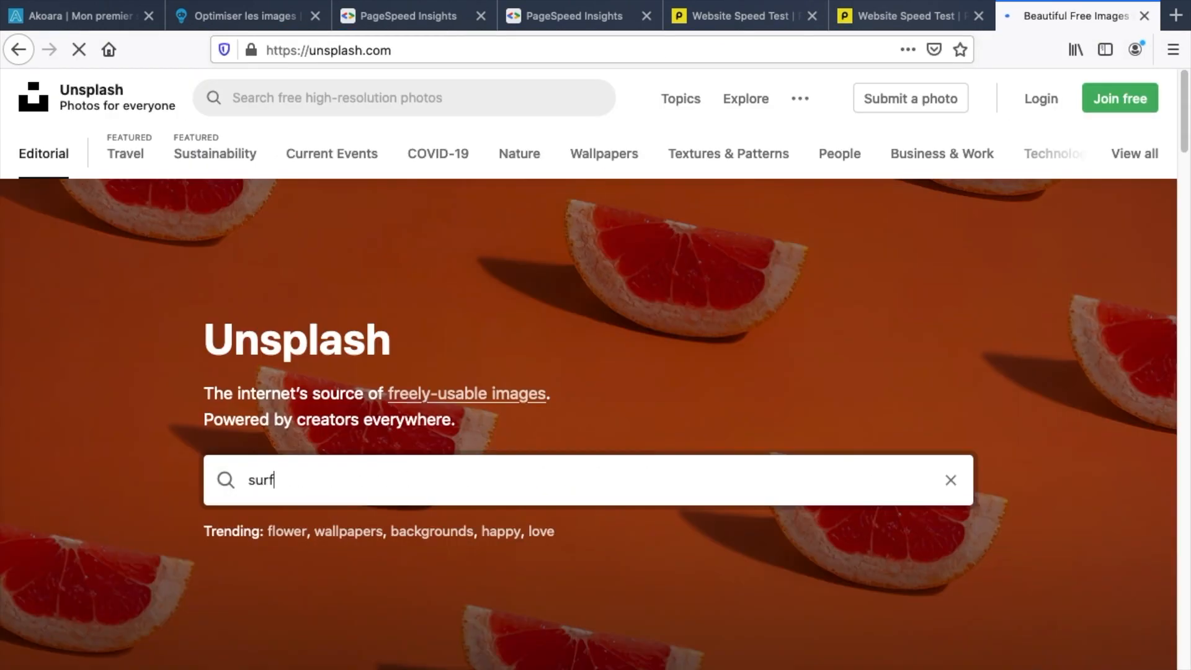
{"action": "key", "text": "Return"}
Download the photo of the surfer leaping off a wave and open the jpg in Preview.
{"action": "scroll", "coordinate": [667, 358], "scroll_direction": "down", "scroll_amount": 3}
{"action": "scroll", "coordinate": [667, 357], "scroll_direction": "down", "scroll_amount": 10}
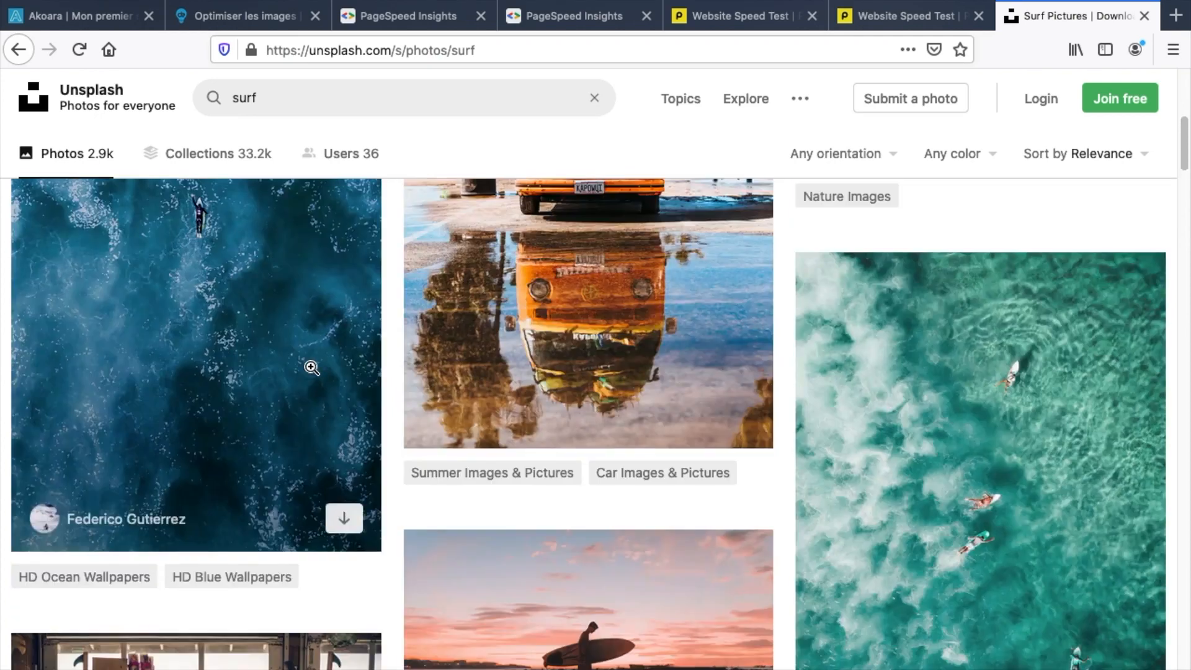
{"action": "scroll", "coordinate": [585, 292], "scroll_direction": "down", "scroll_amount": 15}
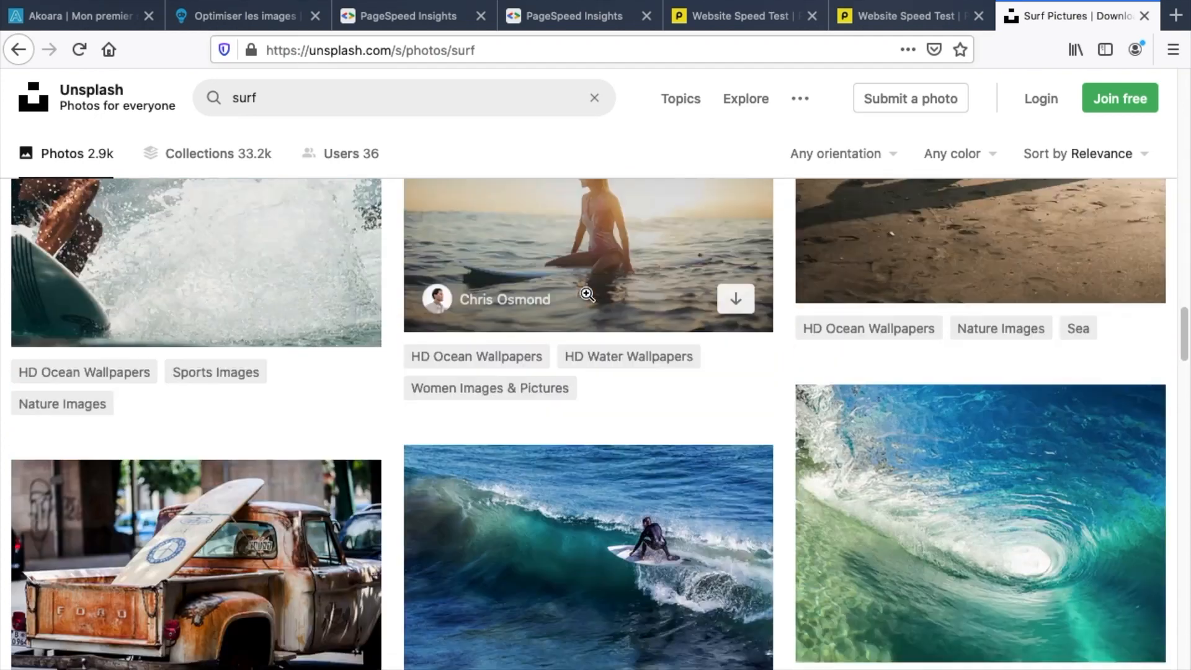
{"action": "scroll", "coordinate": [569, 282], "scroll_direction": "down", "scroll_amount": 5}
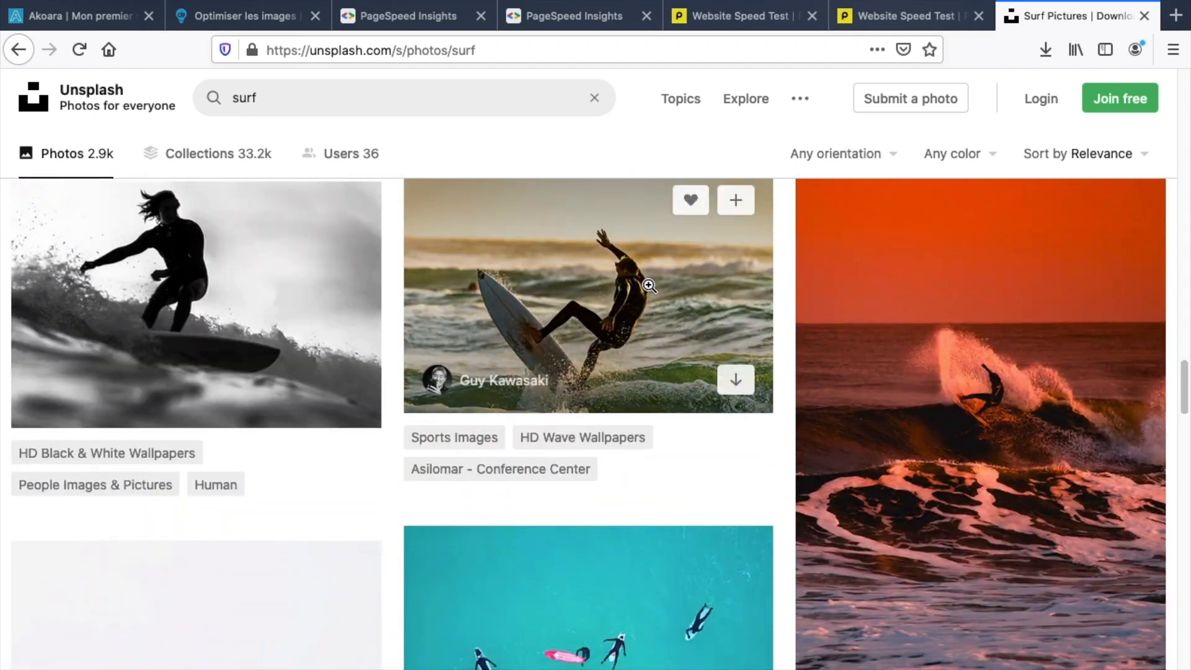
{"action": "left_click", "coordinate": [737, 381]}
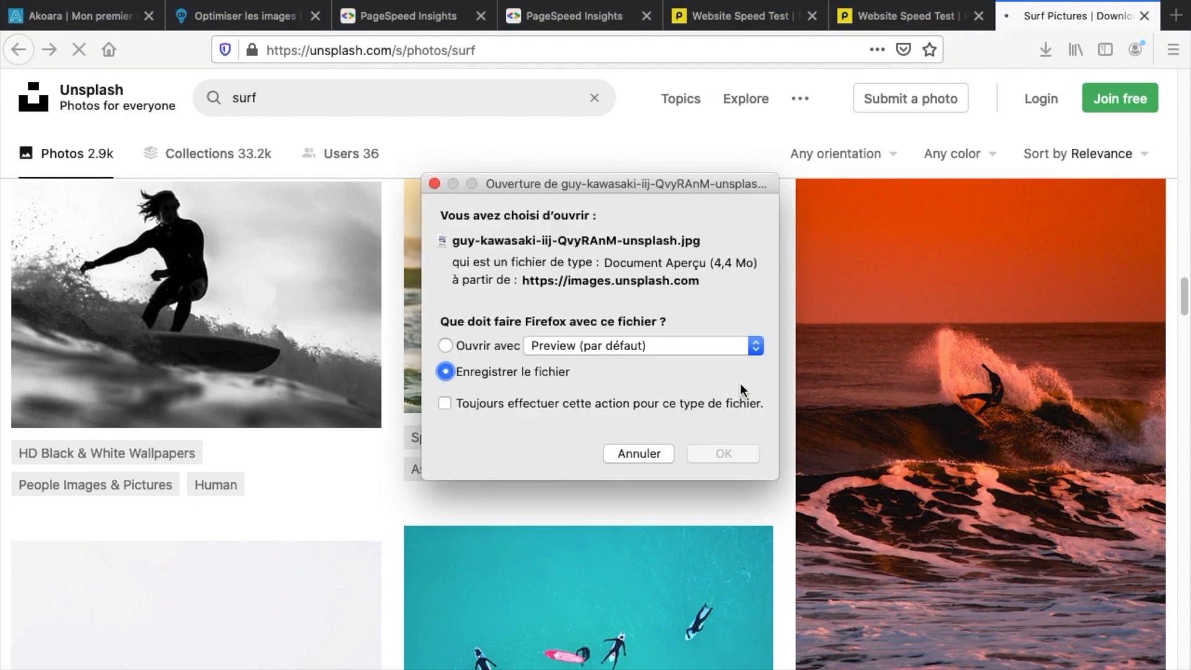
{"action": "left_click", "coordinate": [724, 454]}
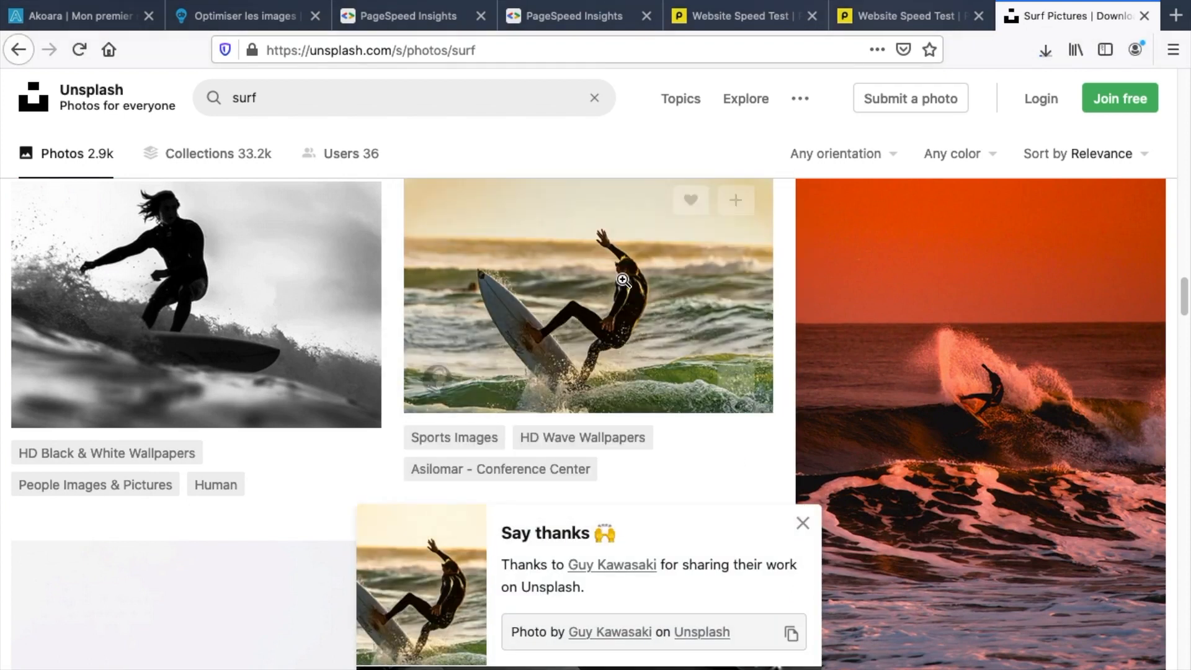
{"action": "key", "text": "ctrl+Right"}
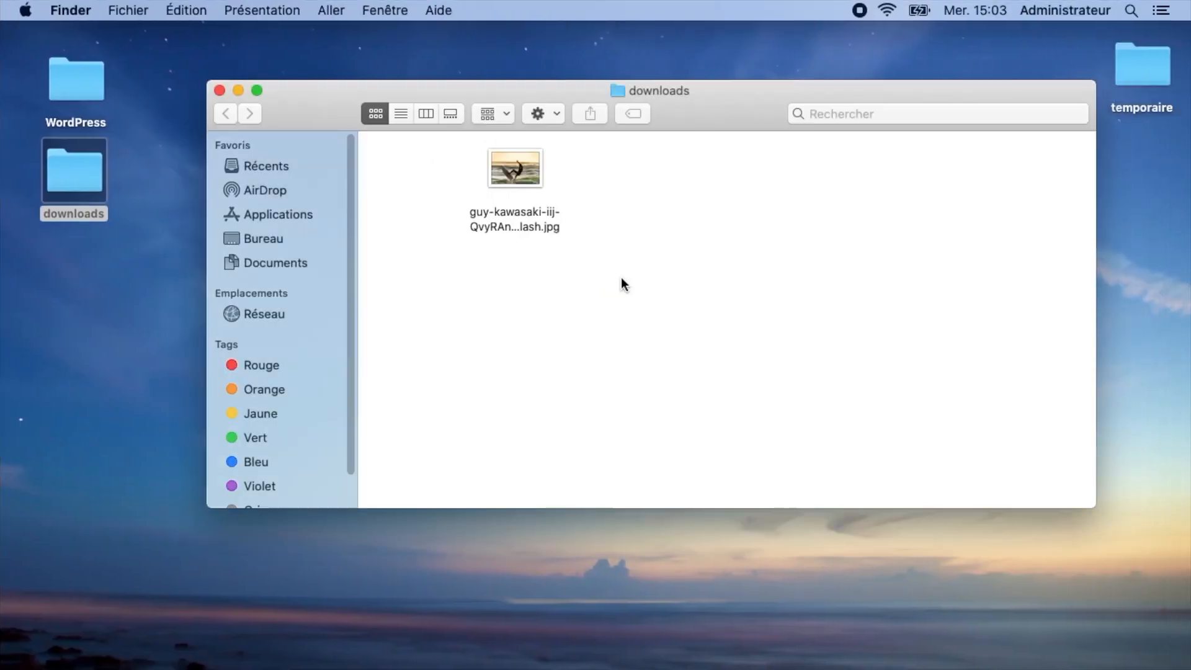
{"action": "double_click", "coordinate": [523, 166]}
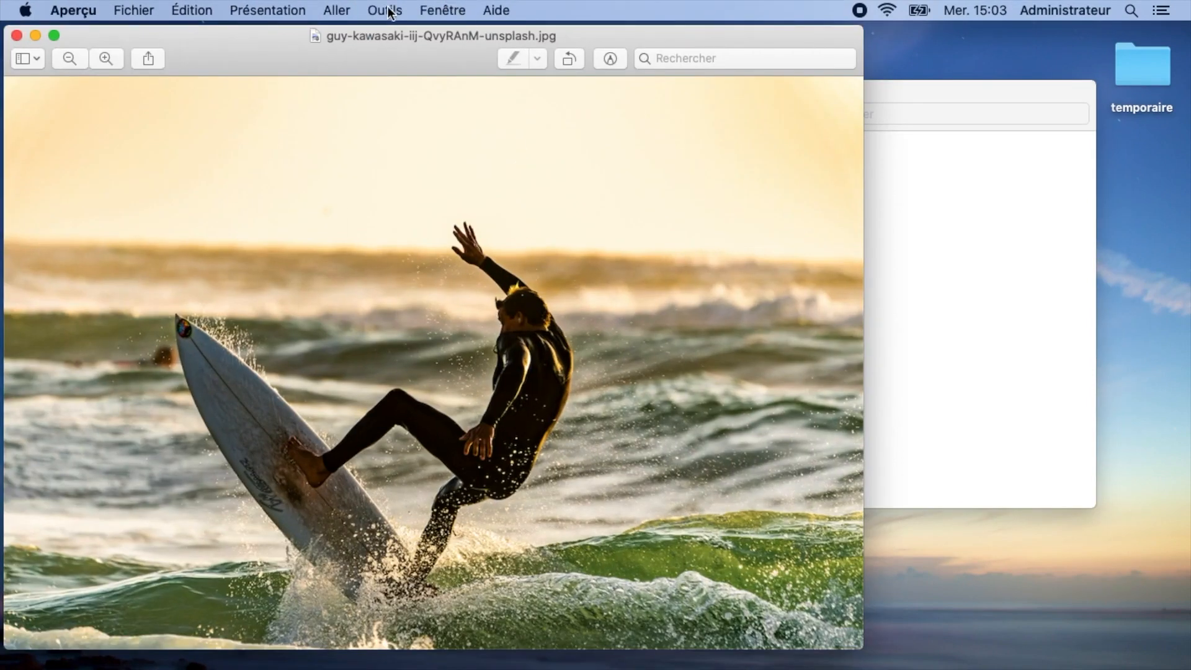
{"action": "left_click", "coordinate": [389, 11]}
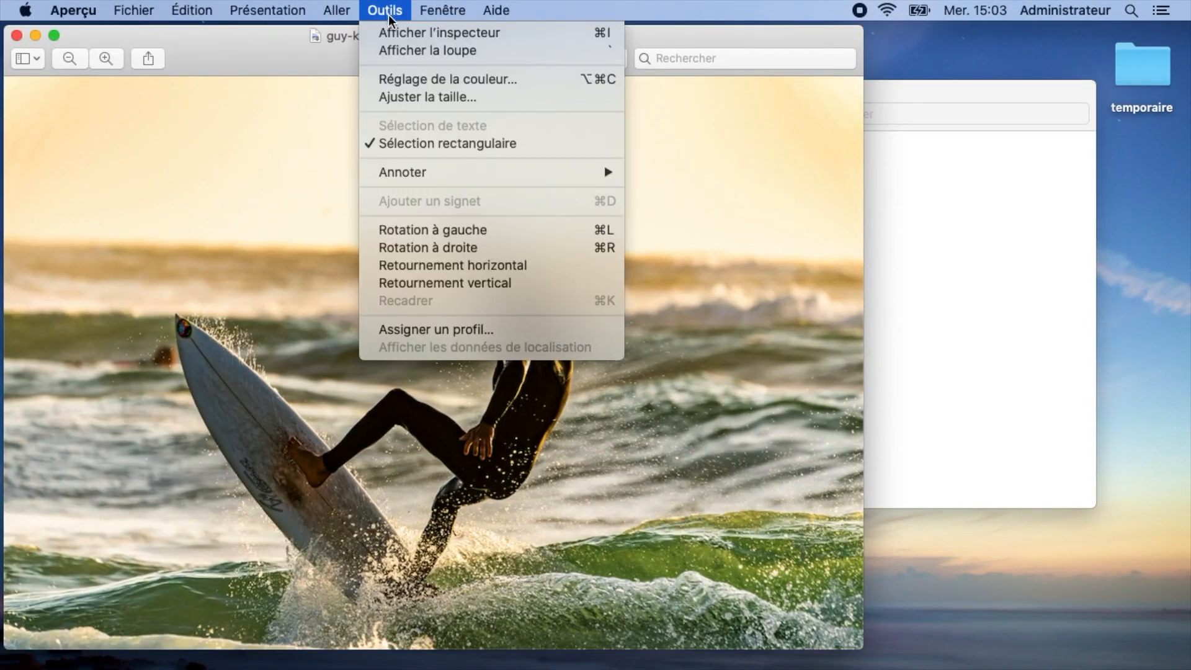
Open Ajuster la taille… to see the photo's 6000 × 4000 pixel size and edit Largeur.
{"action": "left_click", "coordinate": [410, 97]}
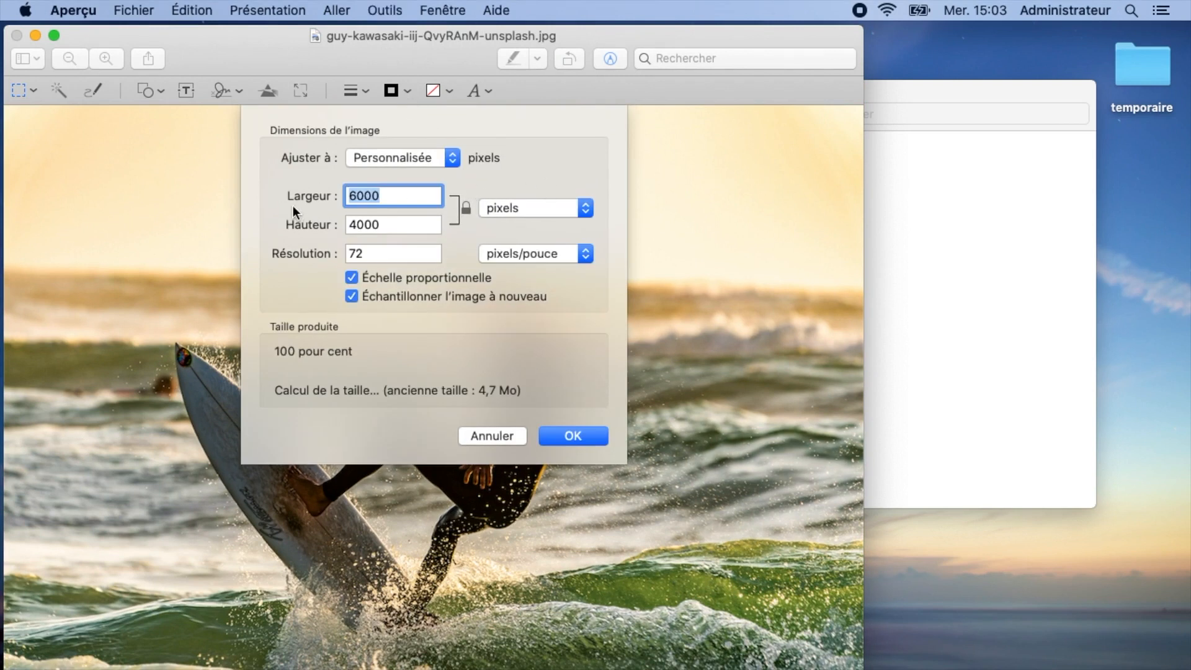
{"action": "left_click", "coordinate": [412, 197]}
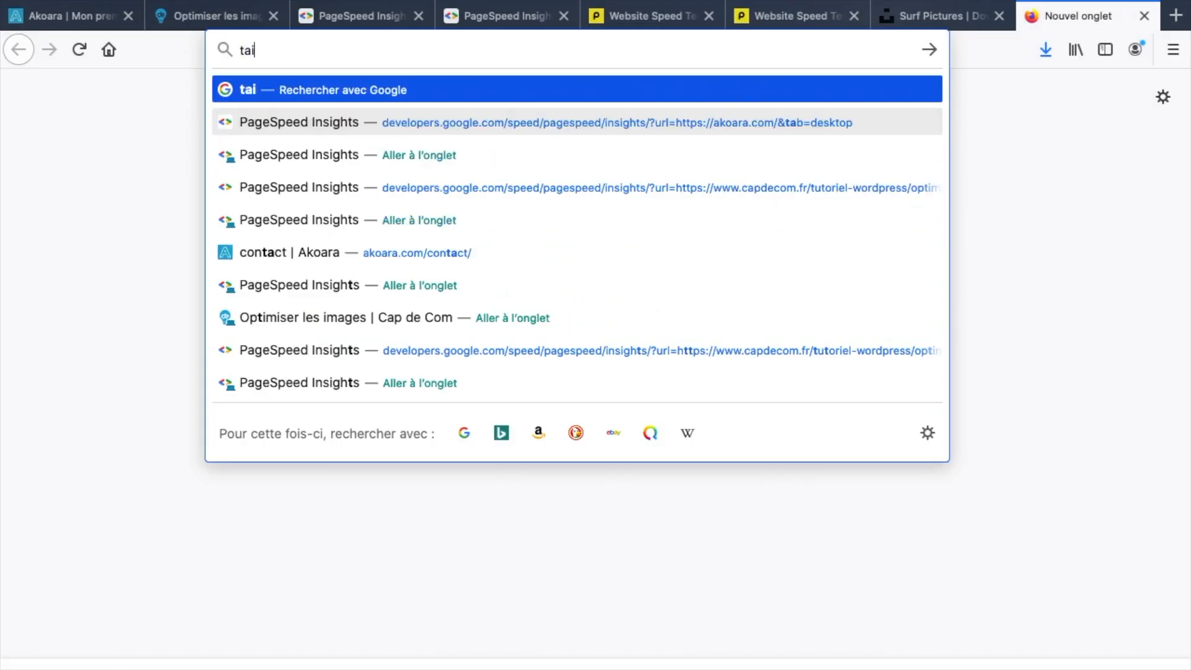
Search 'taille écran retina' and review the Écran Retina Wikipedia resolution table.
{"action": "type", "text": "lle écran retina"}
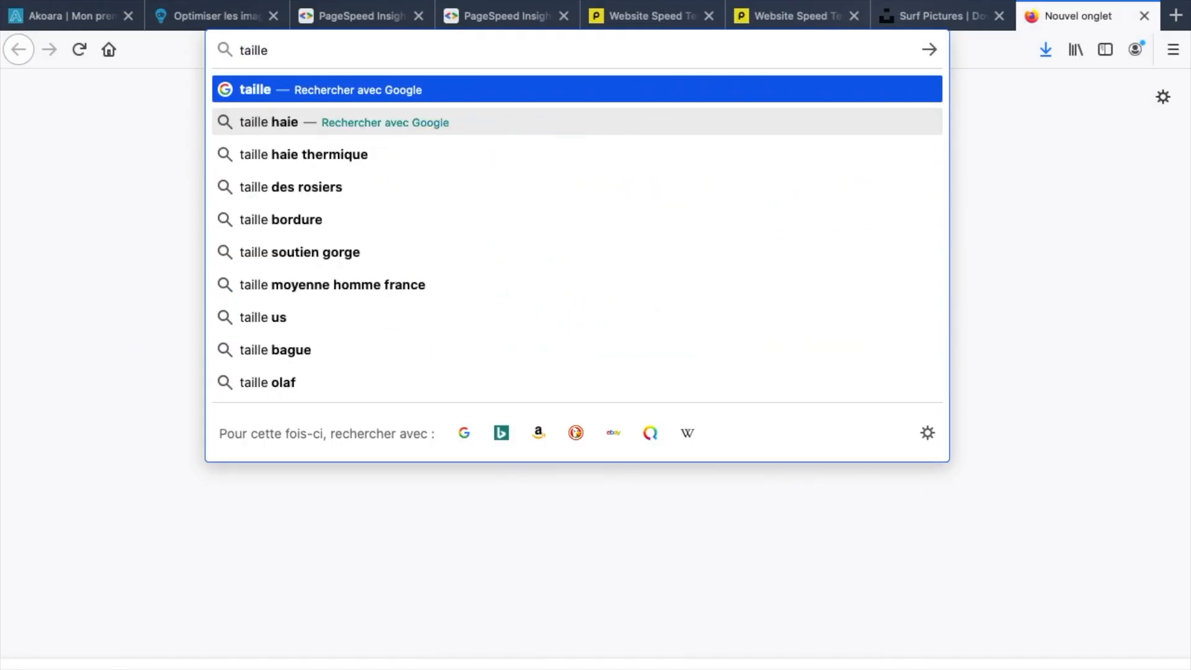
{"action": "key", "text": "Return"}
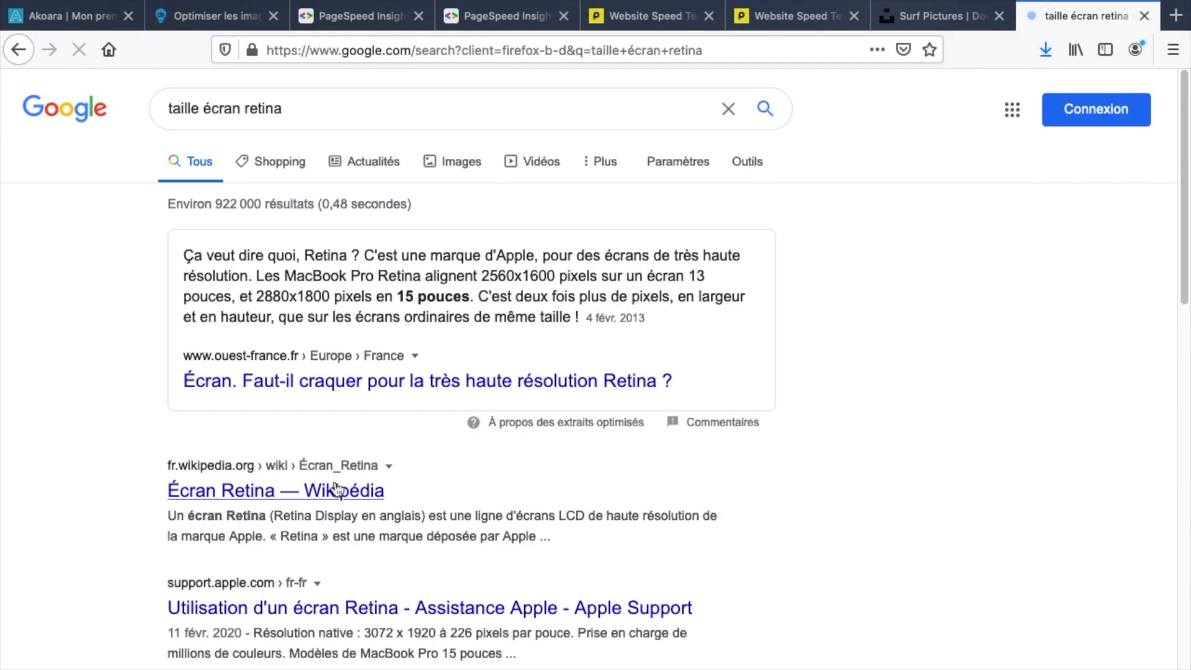
{"action": "left_click", "coordinate": [332, 487]}
{"action": "scroll", "coordinate": [618, 373], "scroll_direction": "down", "scroll_amount": 15}
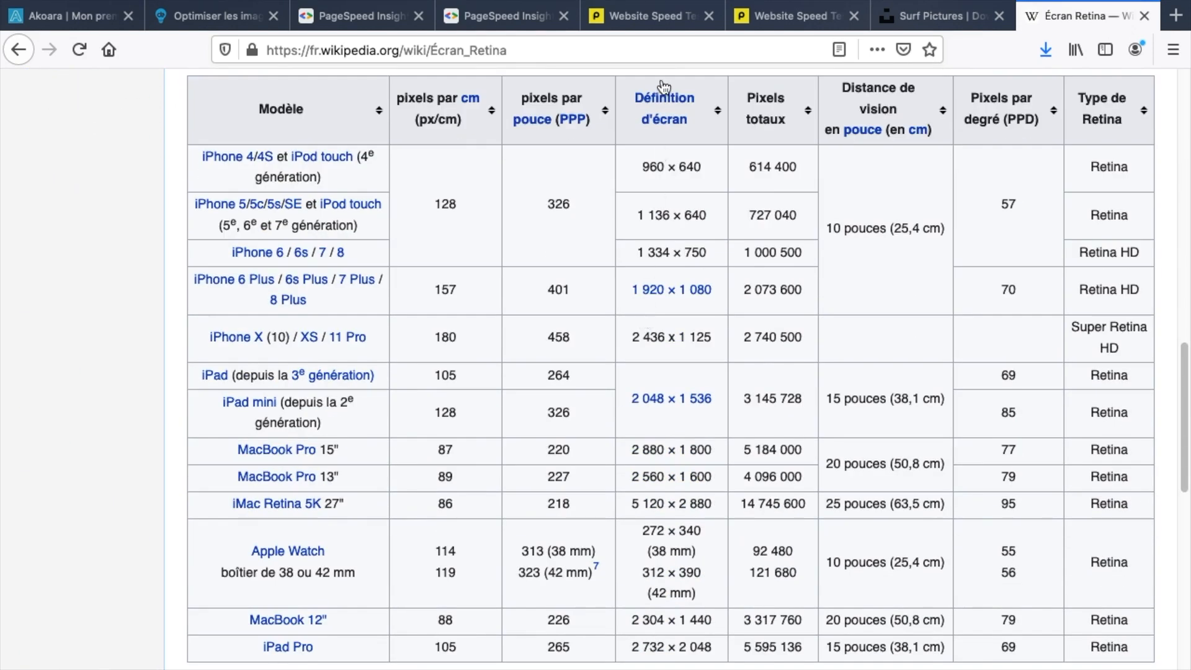
{"action": "scroll", "coordinate": [661, 245], "scroll_direction": "down", "scroll_amount": 1}
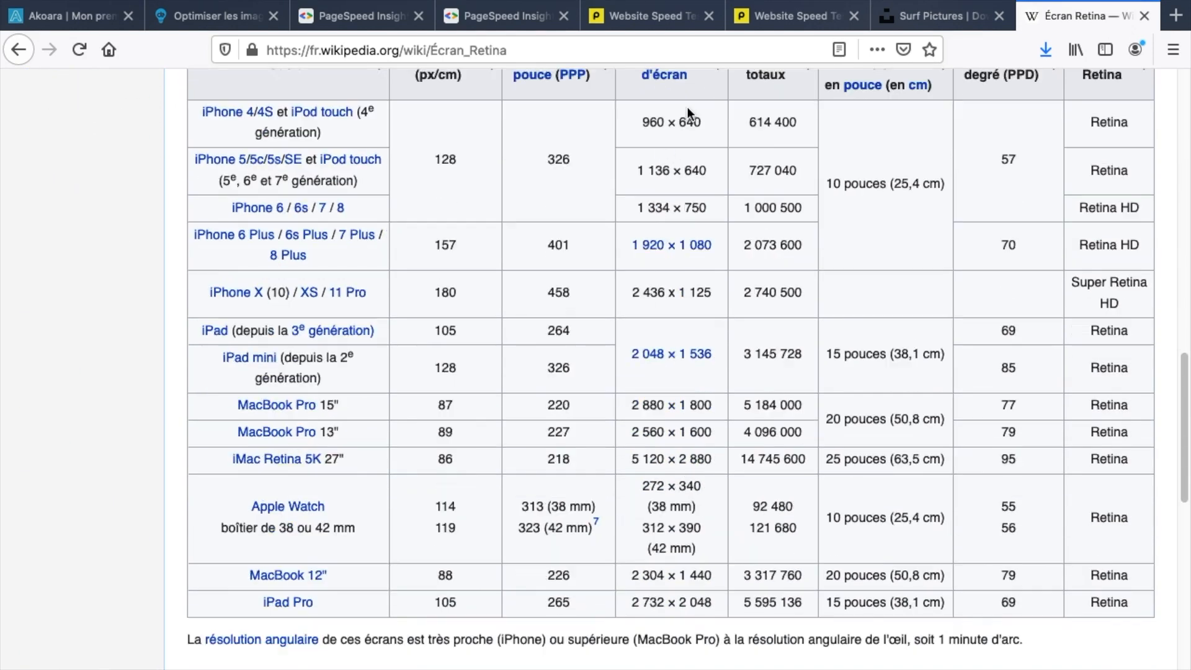
{"action": "scroll", "coordinate": [687, 107], "scroll_direction": "down", "scroll_amount": 1}
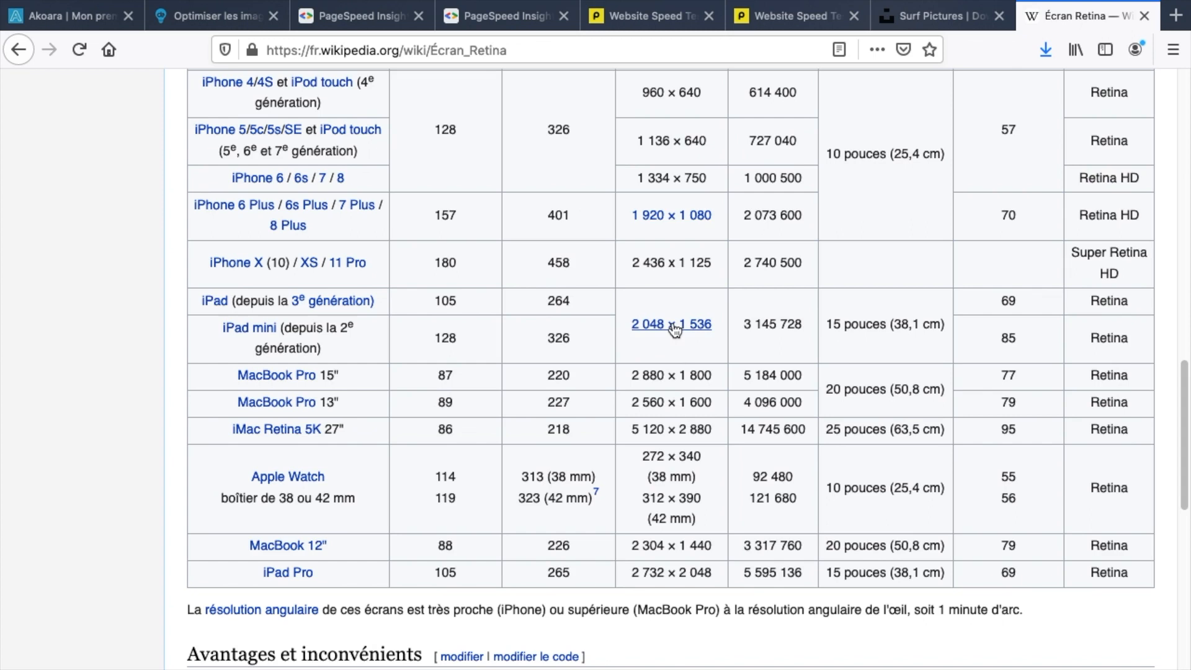
{"action": "mouse_move", "coordinate": [675, 327]}
{"action": "scroll", "coordinate": [676, 254], "scroll_direction": "up", "scroll_amount": 2}
{"action": "scroll", "coordinate": [676, 254], "scroll_direction": "down", "scroll_amount": 1}
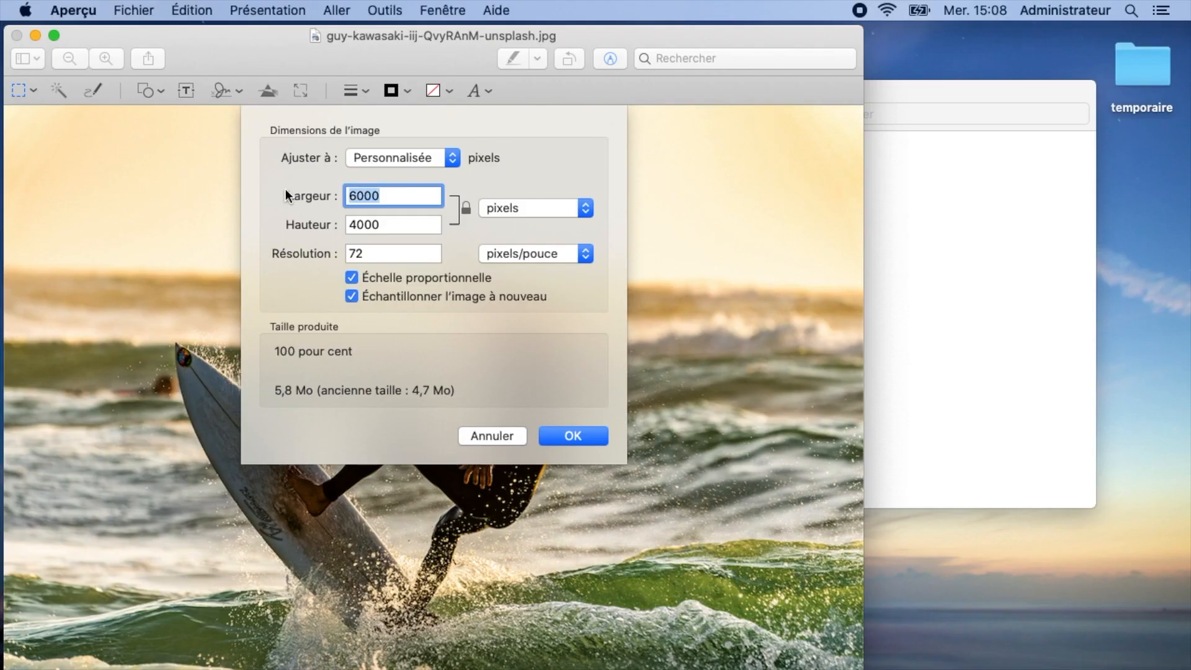
Enter a width of 3072 with proportional scaling, giving 3072 × 2048 at 1,9 Mo.
{"action": "type", "text": "3072"}
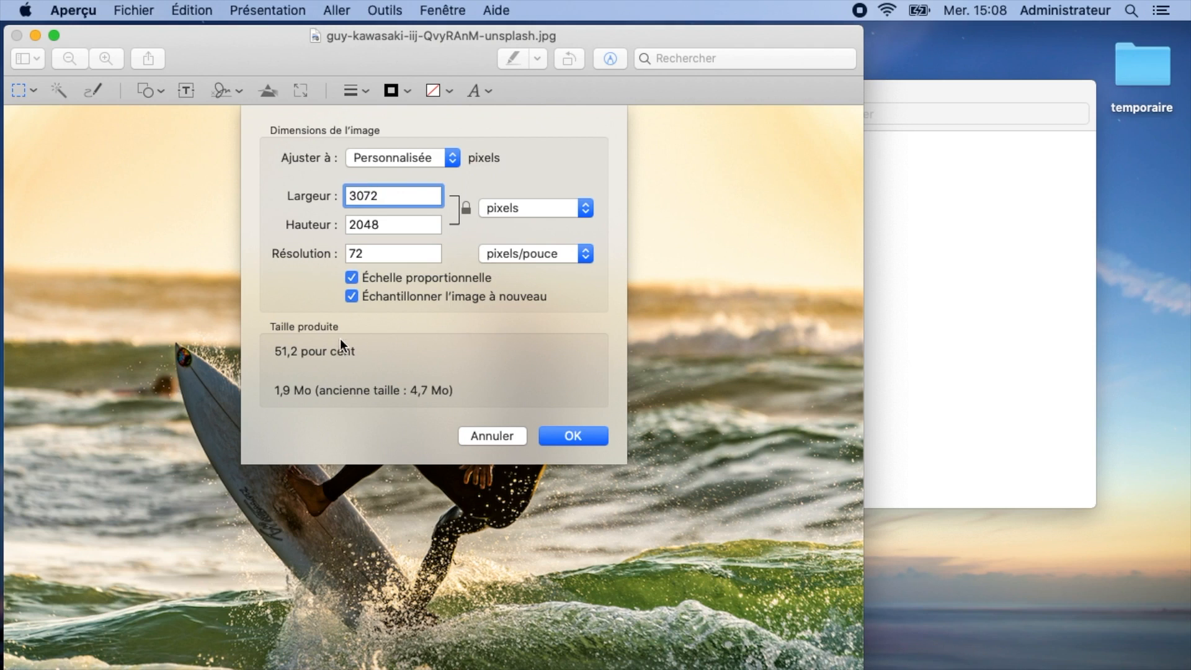
{"action": "left_click", "coordinate": [573, 436]}
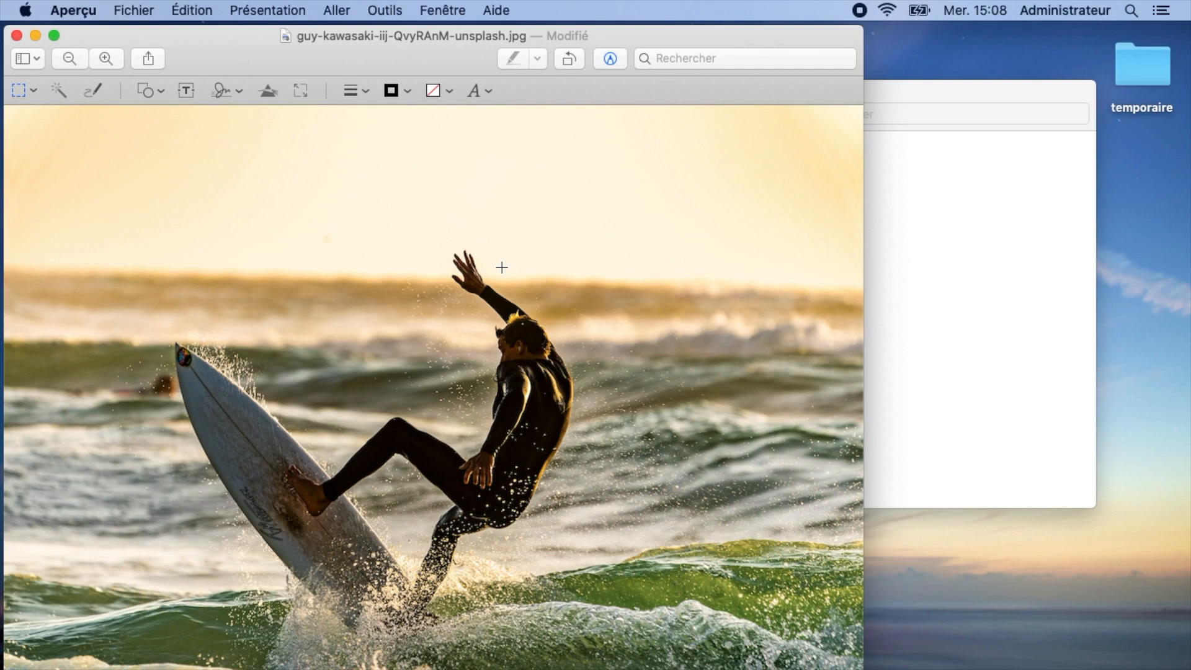
Close the resized photo and open the Tiny PNG link from the 'Optimiser les images' tutorial.
{"action": "left_click", "coordinate": [17, 35]}
{"action": "left_click", "coordinate": [760, 366]}
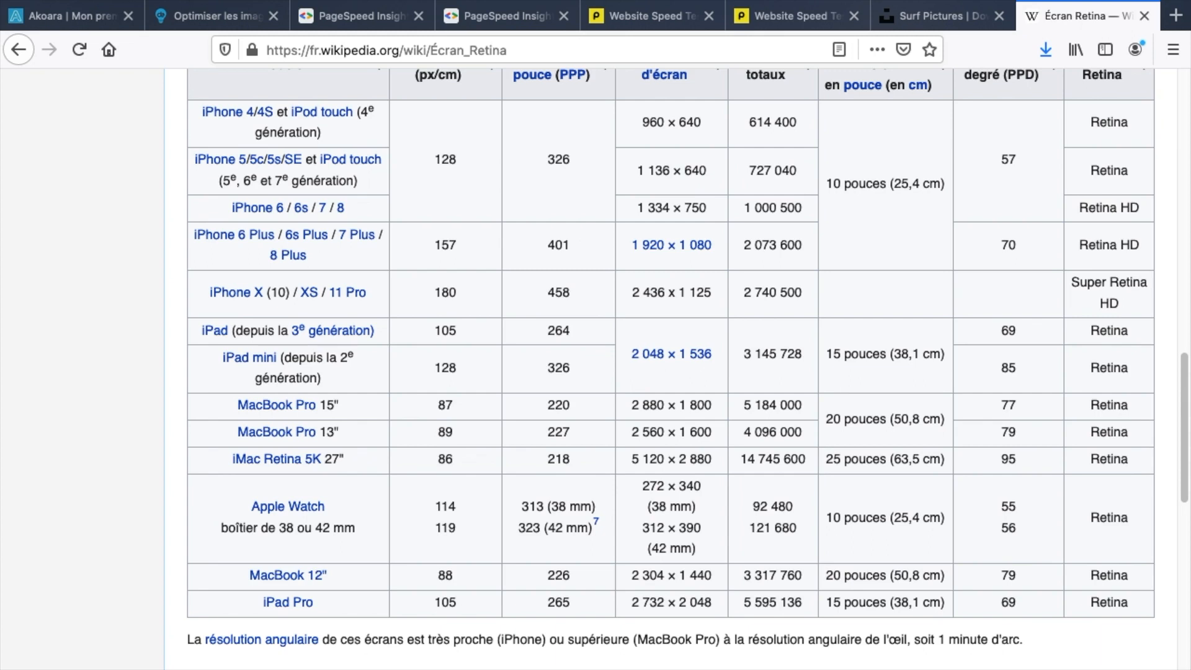
{"action": "left_click", "coordinate": [211, 18]}
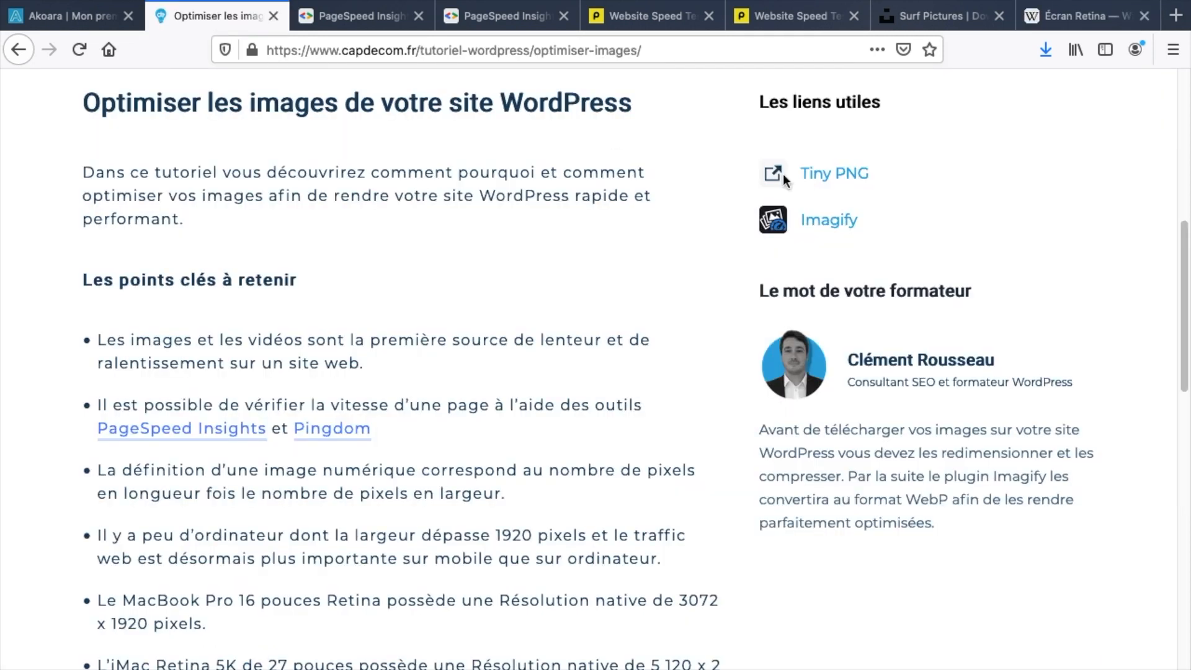
{"action": "left_click", "coordinate": [843, 177]}
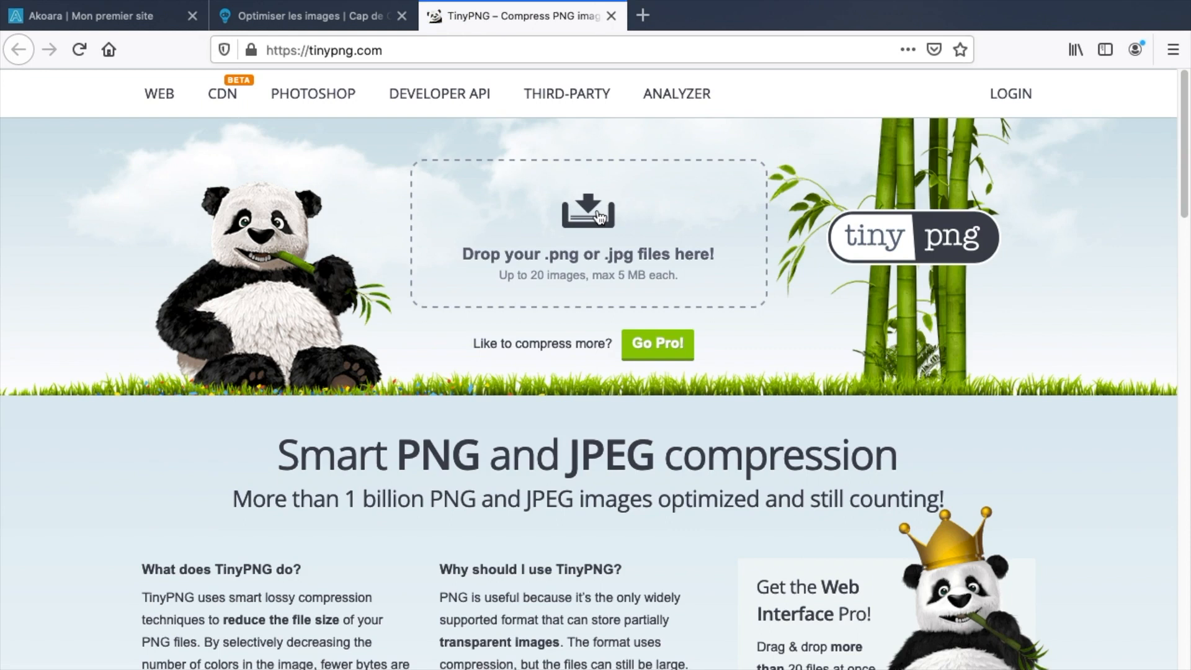
Compress the resized surf photo from Downloads in TinyPNG and download the 471.6 KB result.
{"action": "left_click", "coordinate": [596, 216]}
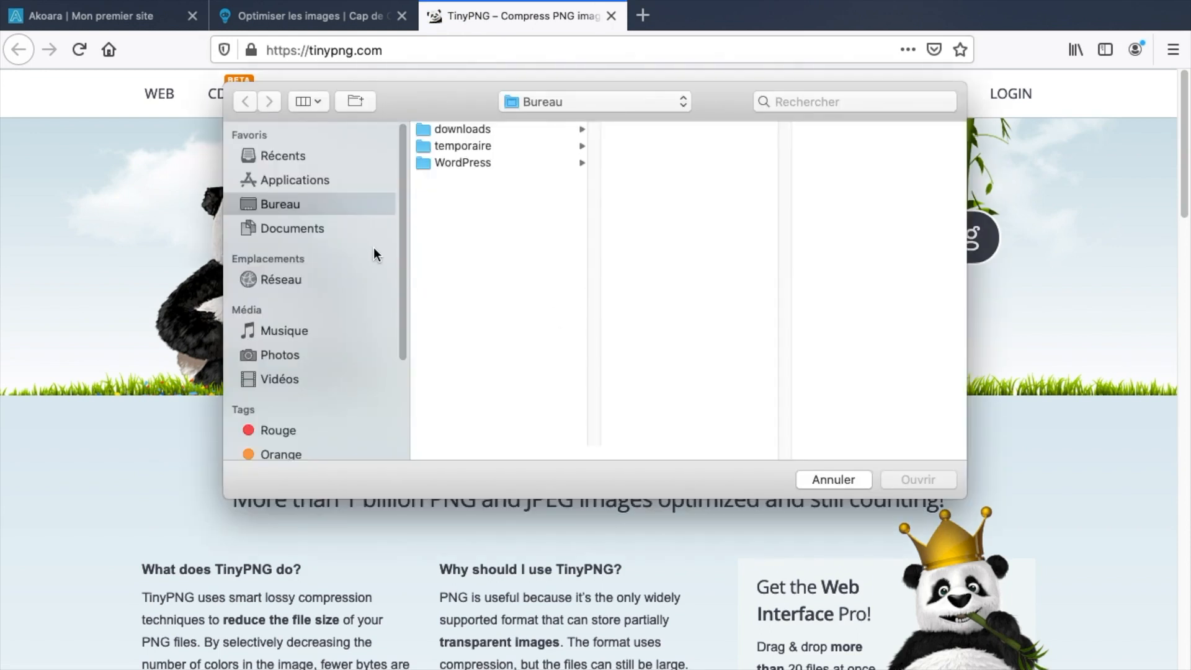
{"action": "left_click", "coordinate": [533, 132]}
{"action": "left_click", "coordinate": [658, 130]}
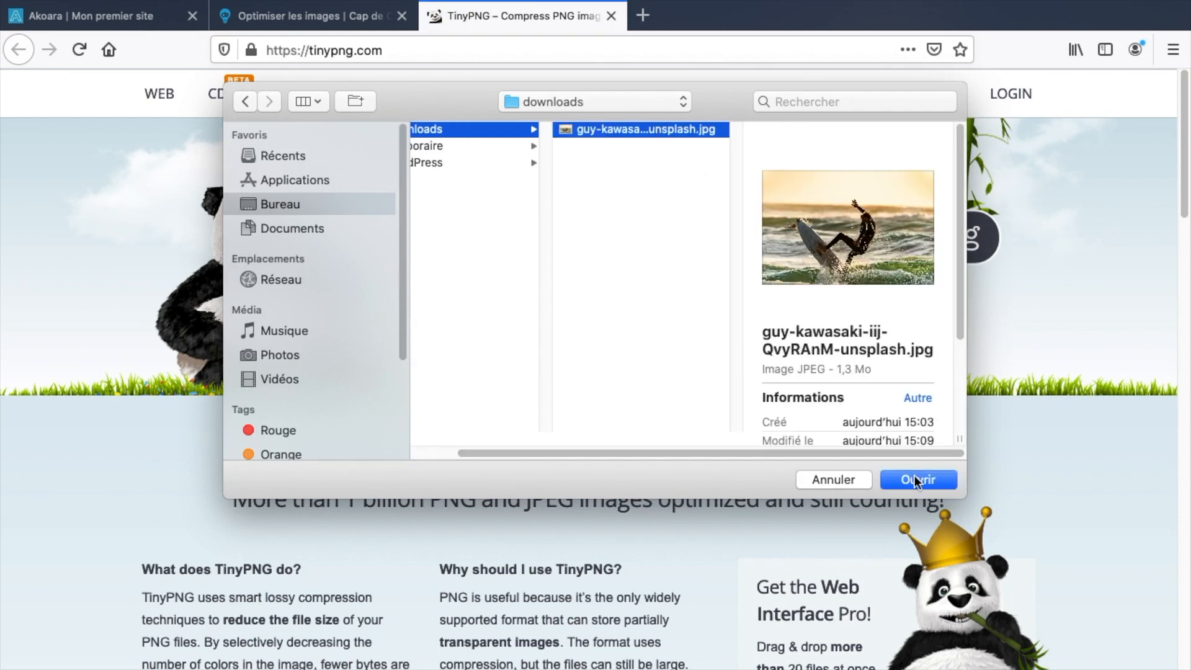
{"action": "left_click", "coordinate": [914, 480]}
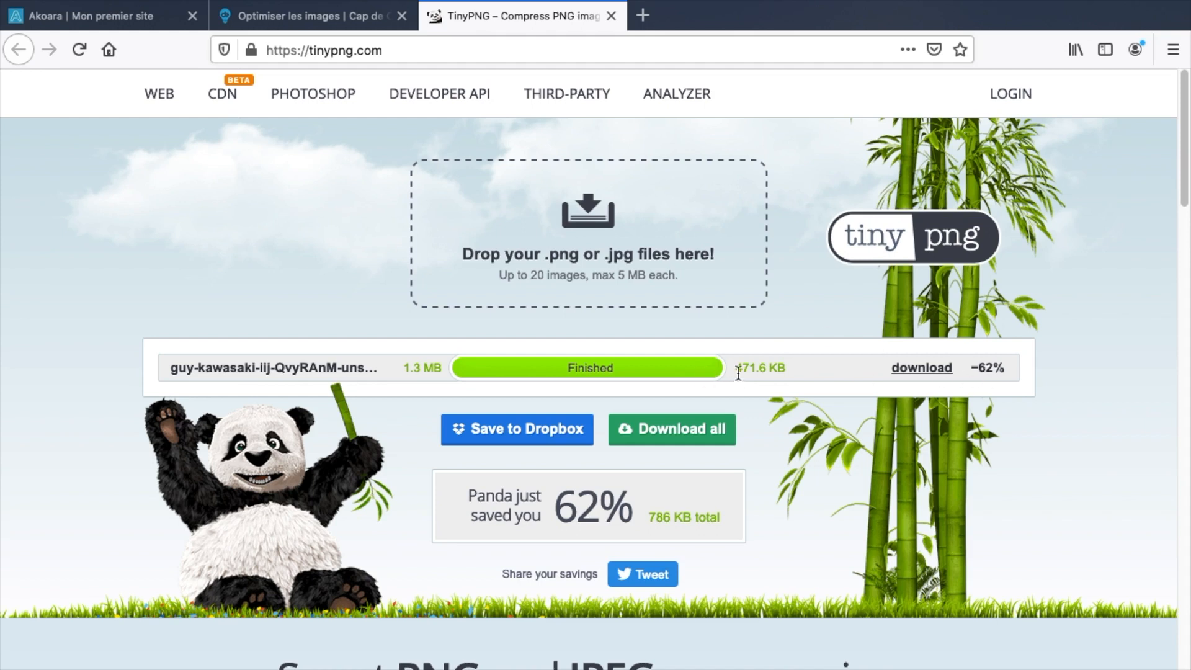
{"action": "left_click", "coordinate": [664, 429]}
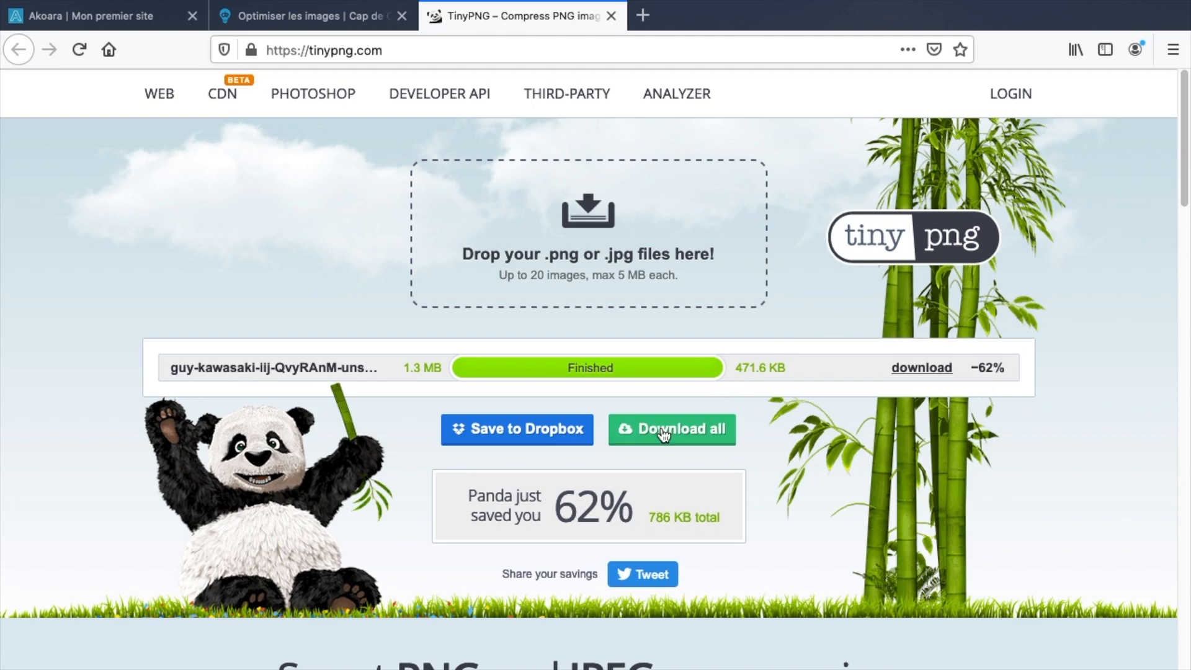
{"action": "left_click", "coordinate": [721, 452]}
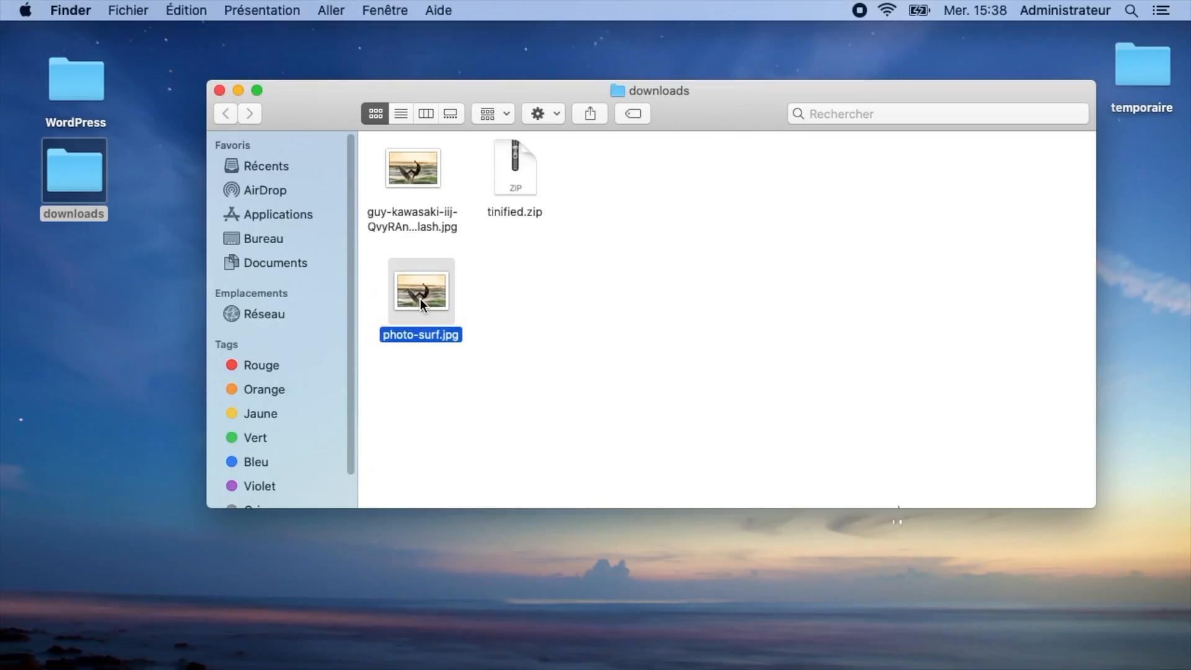
{"action": "double_click", "coordinate": [420, 303]}
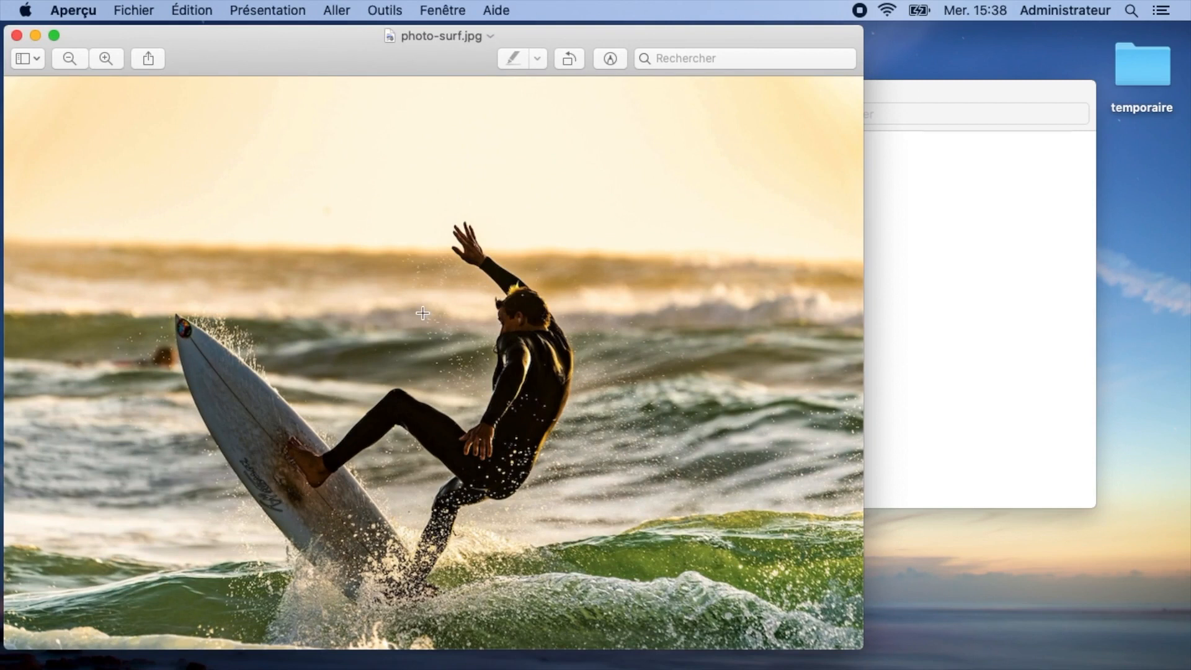
{"action": "left_click", "coordinate": [367, 13]}
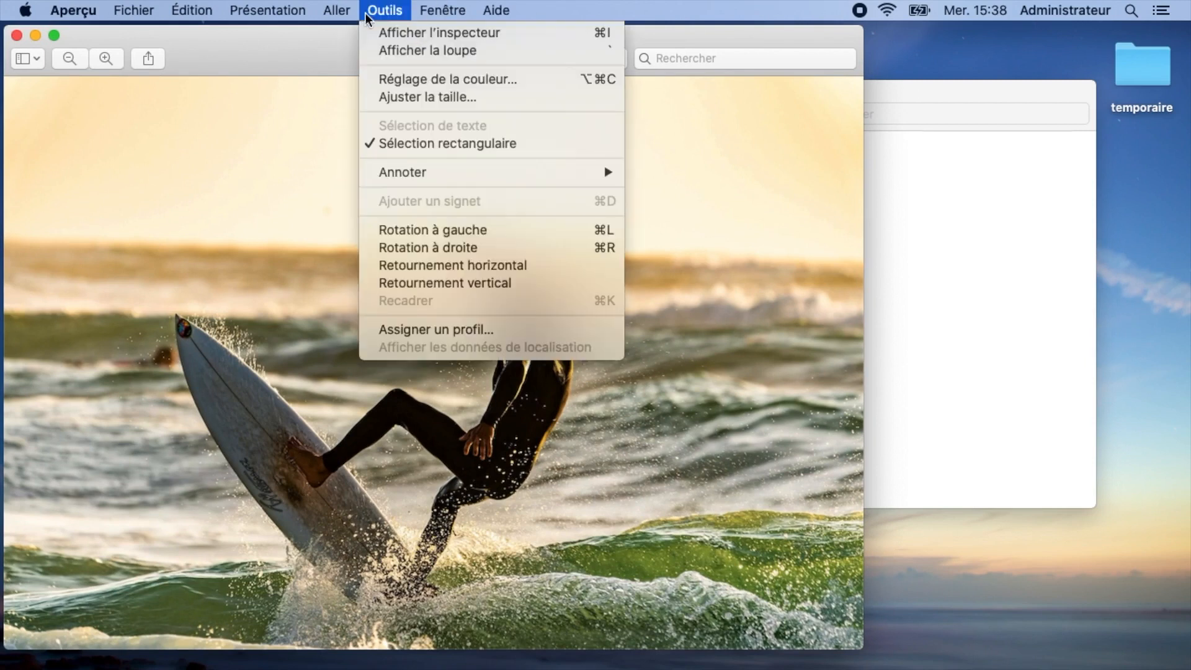
{"action": "left_click", "coordinate": [405, 95]}
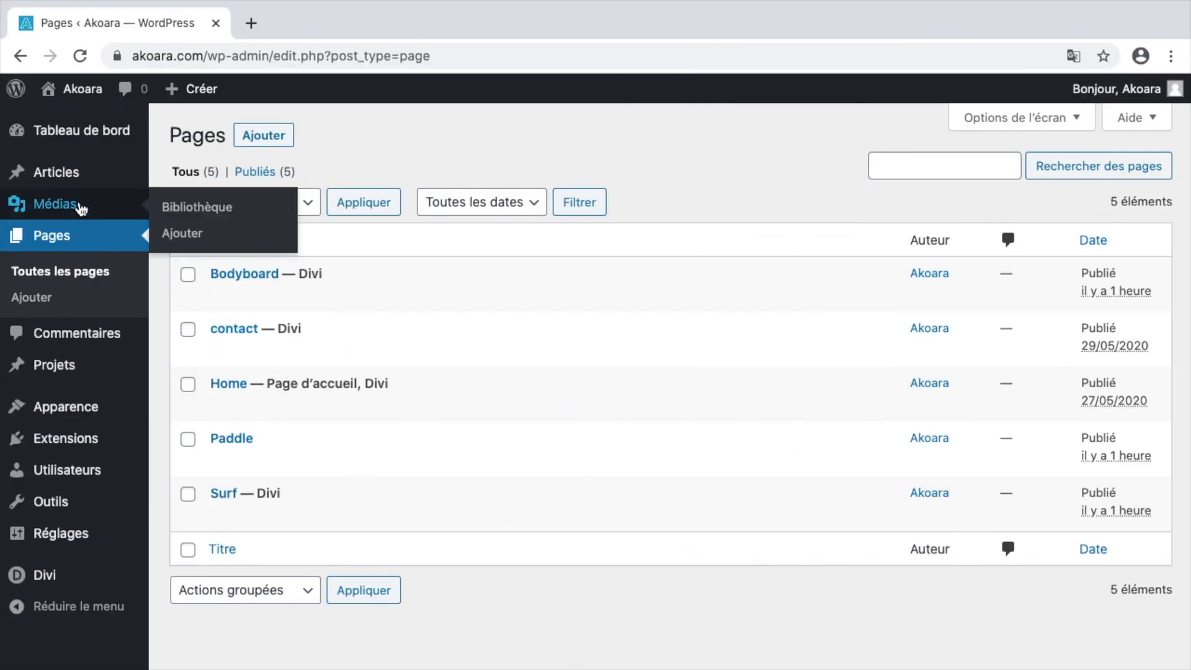
Add photo-surf.jpg from the Downloads folder to the Media Library via Médias > Bibliothèque.
{"action": "left_click", "coordinate": [80, 208]}
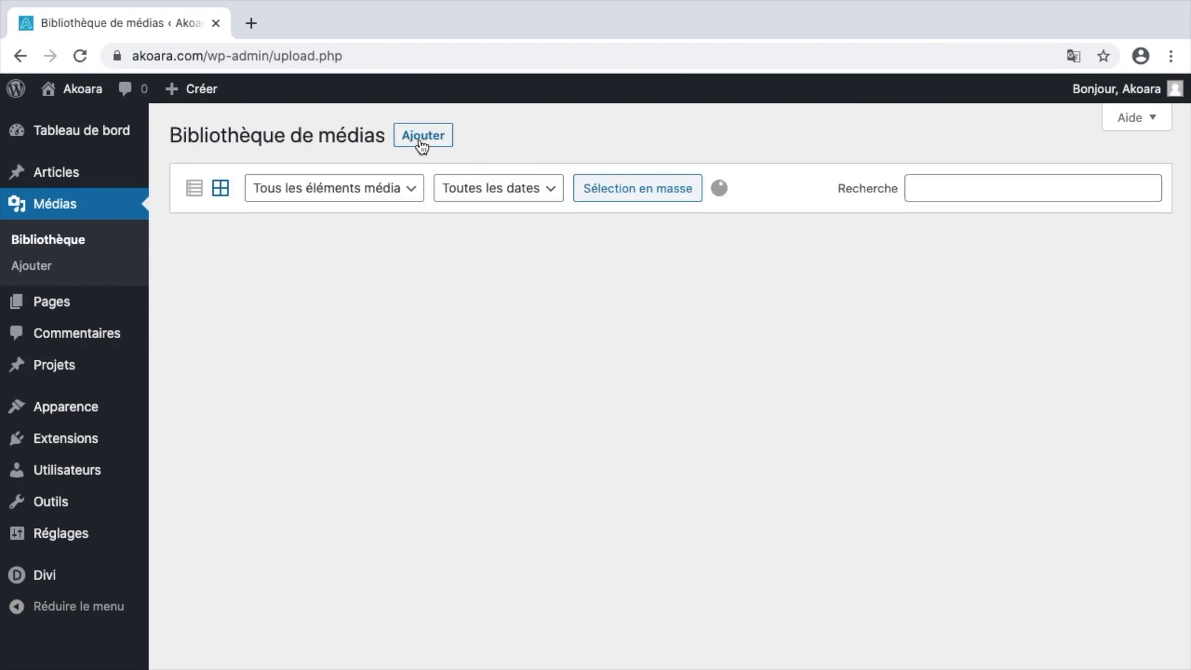
{"action": "left_click", "coordinate": [419, 141]}
{"action": "left_click", "coordinate": [732, 289]}
{"action": "left_click", "coordinate": [472, 64]}
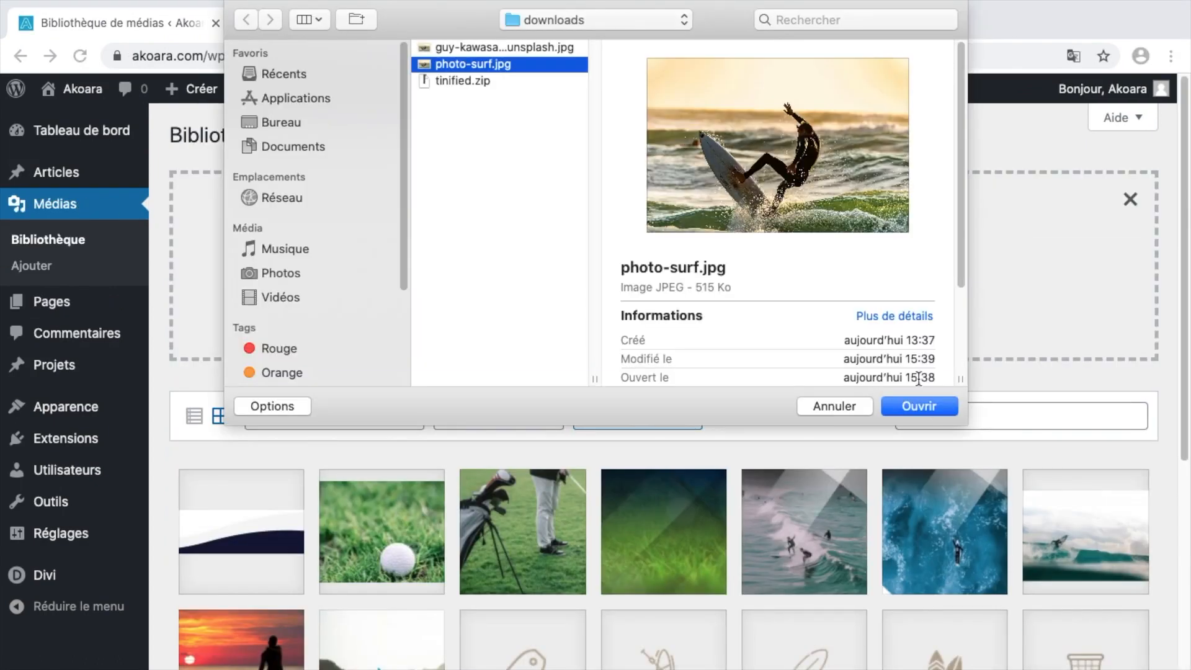
{"action": "left_click", "coordinate": [918, 406]}
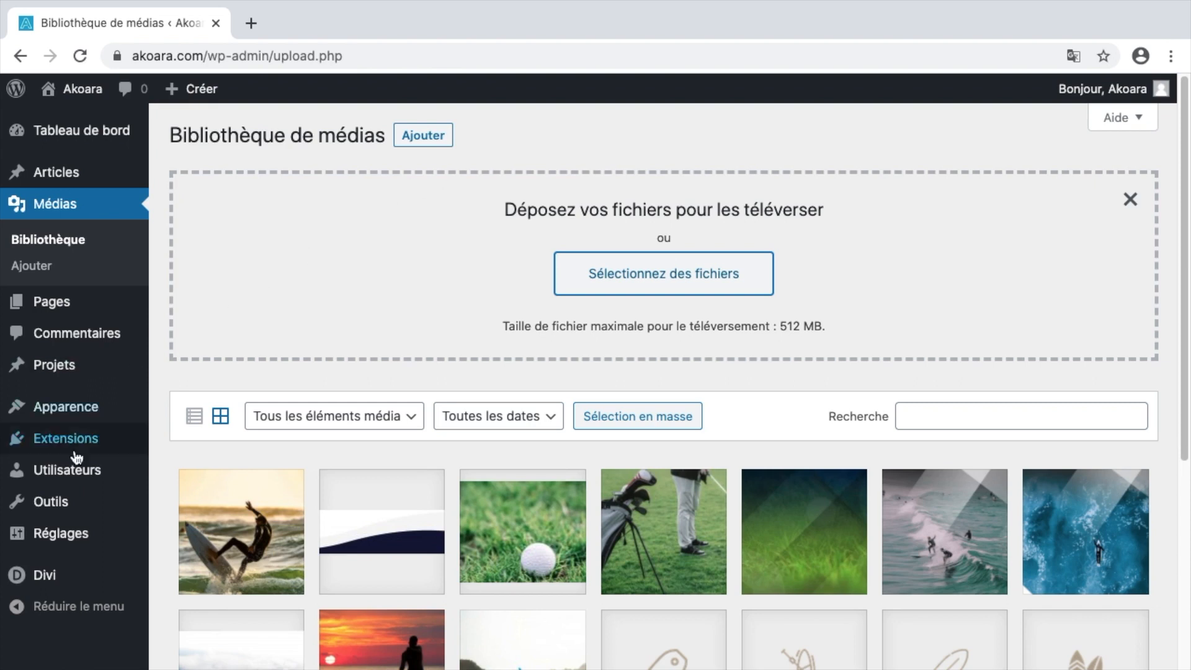
Search the plugin directory for 'imagify', then install and activate the Imagify plugin.
{"action": "mouse_move", "coordinate": [79, 451]}
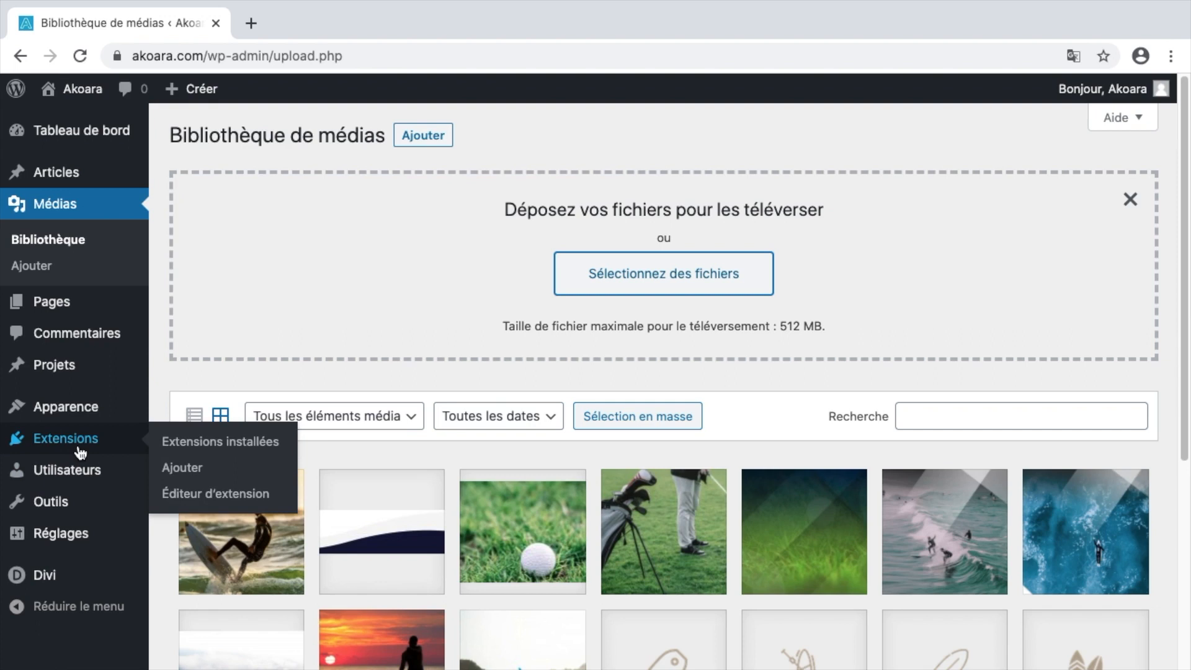
{"action": "left_click", "coordinate": [182, 466]}
{"action": "type", "text": "imagify"}
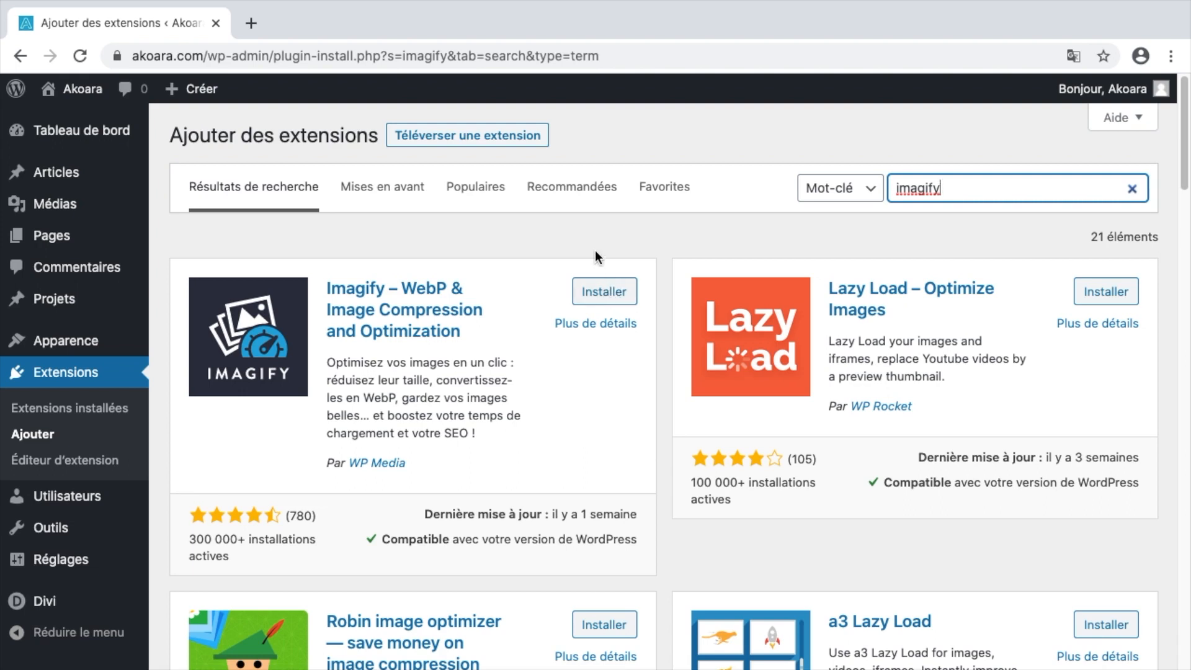
{"action": "left_click", "coordinate": [602, 293]}
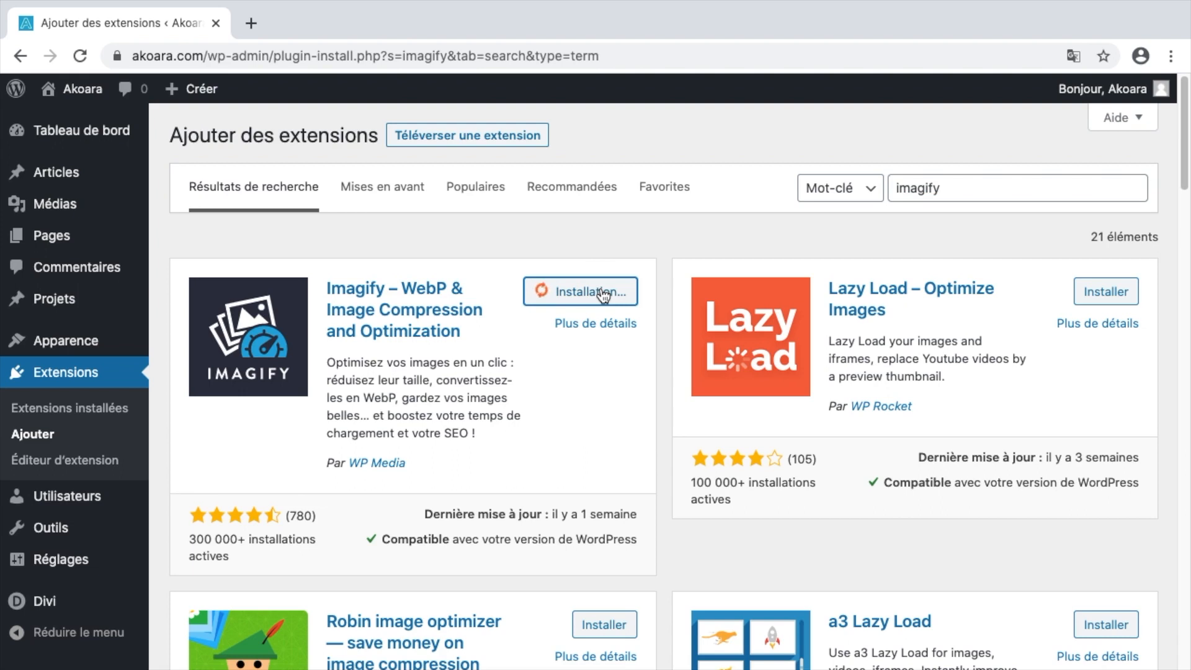
{"action": "left_click", "coordinate": [605, 296]}
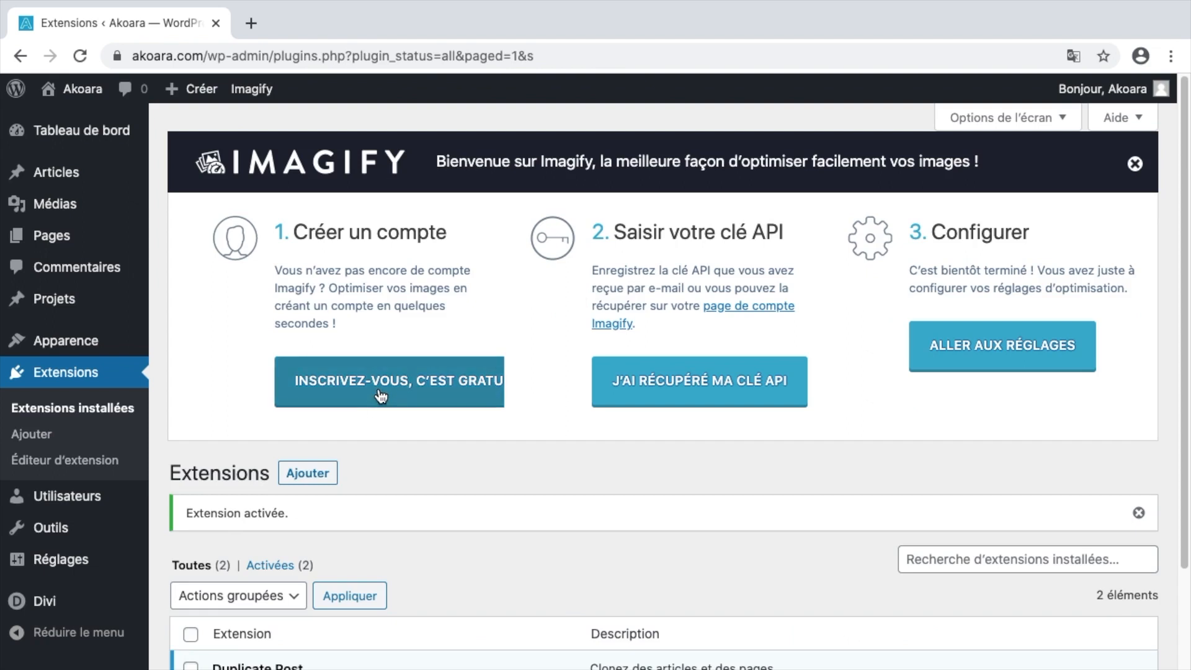
Sign up for a free Imagify account using the site's e-mail address.
{"action": "left_click", "coordinate": [434, 388]}
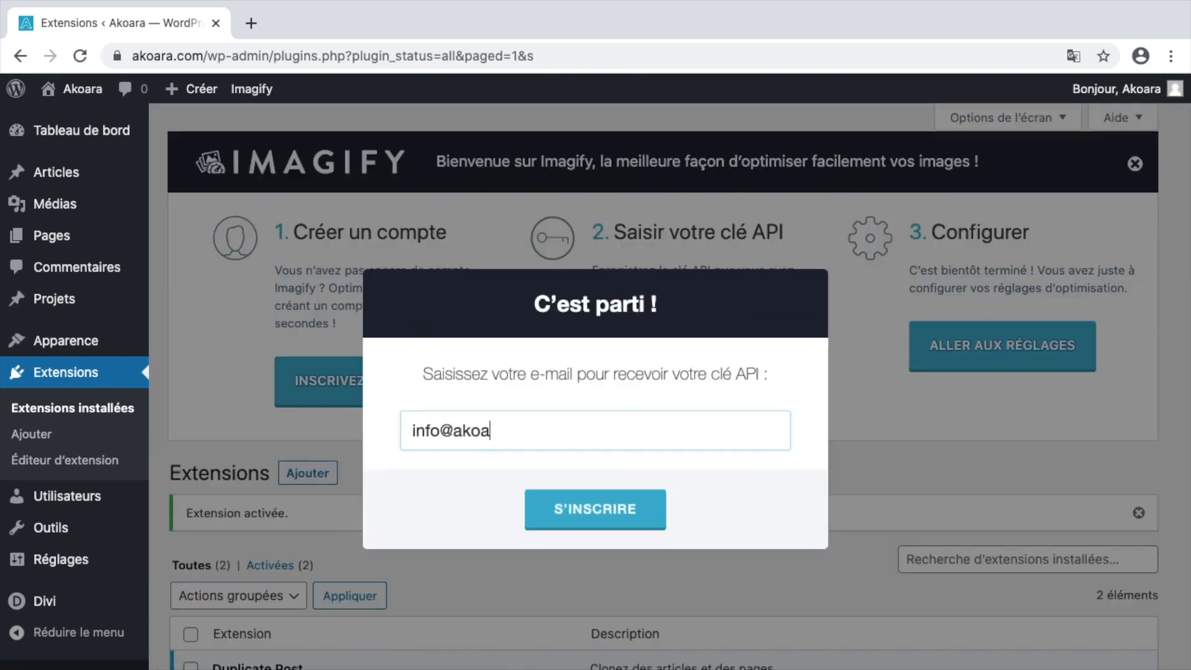
{"action": "left_click", "coordinate": [583, 512]}
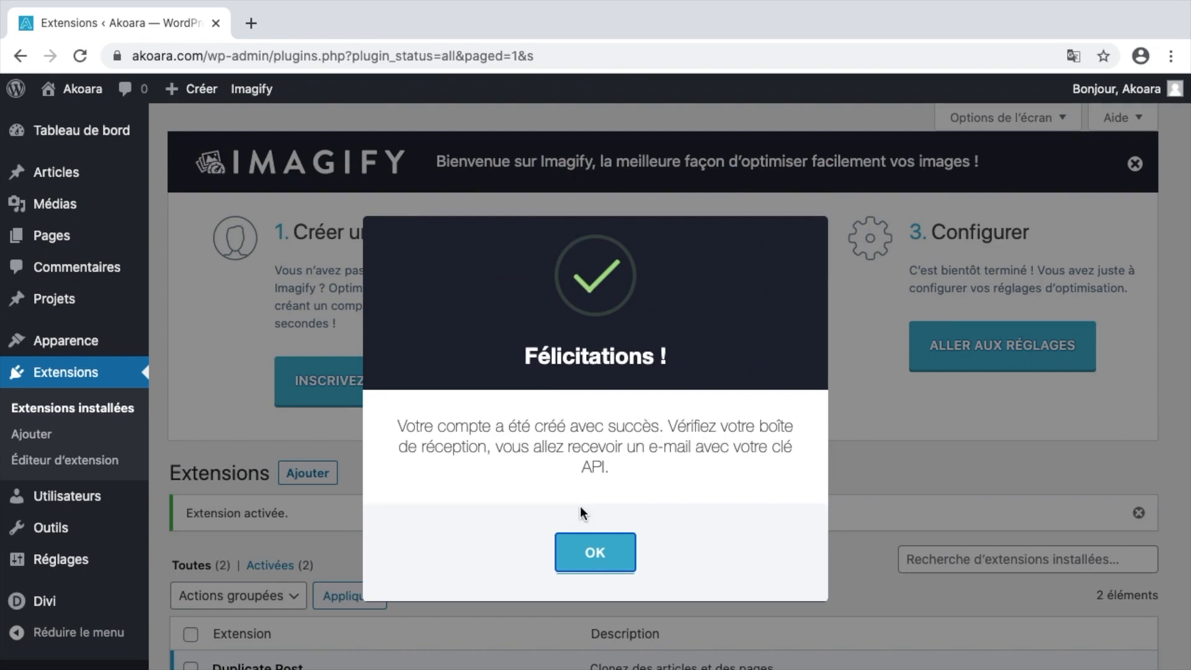
{"action": "left_click", "coordinate": [592, 553]}
{"action": "key", "text": "ctrl+Right"}
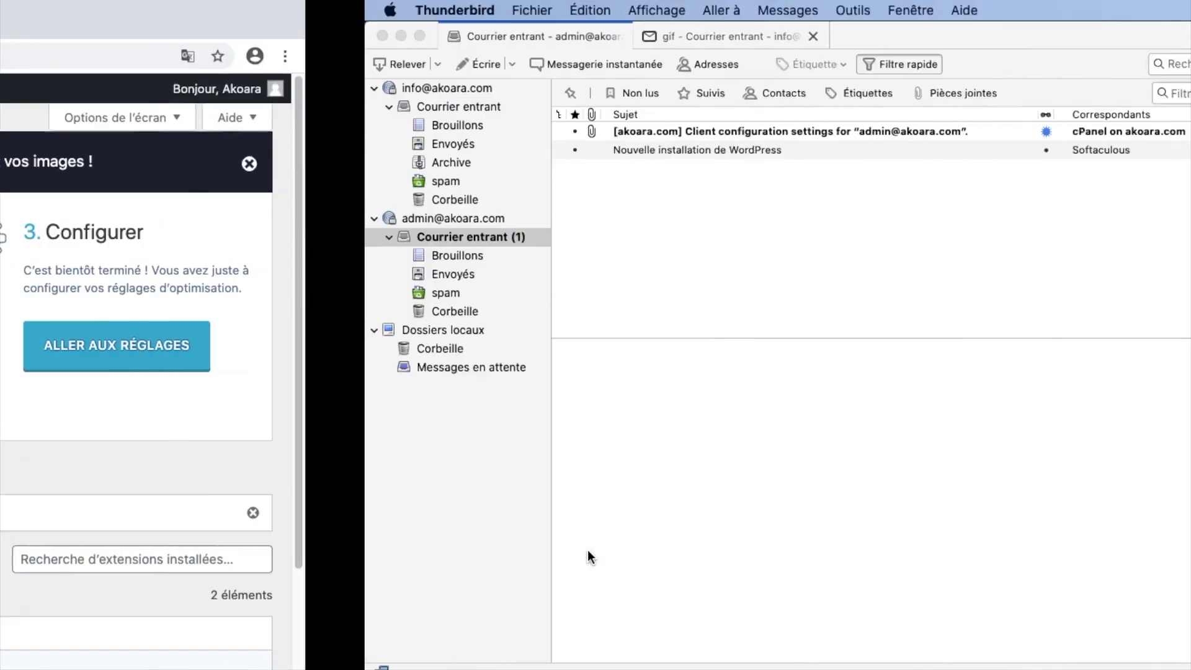
{"action": "left_click", "coordinate": [85, 254]}
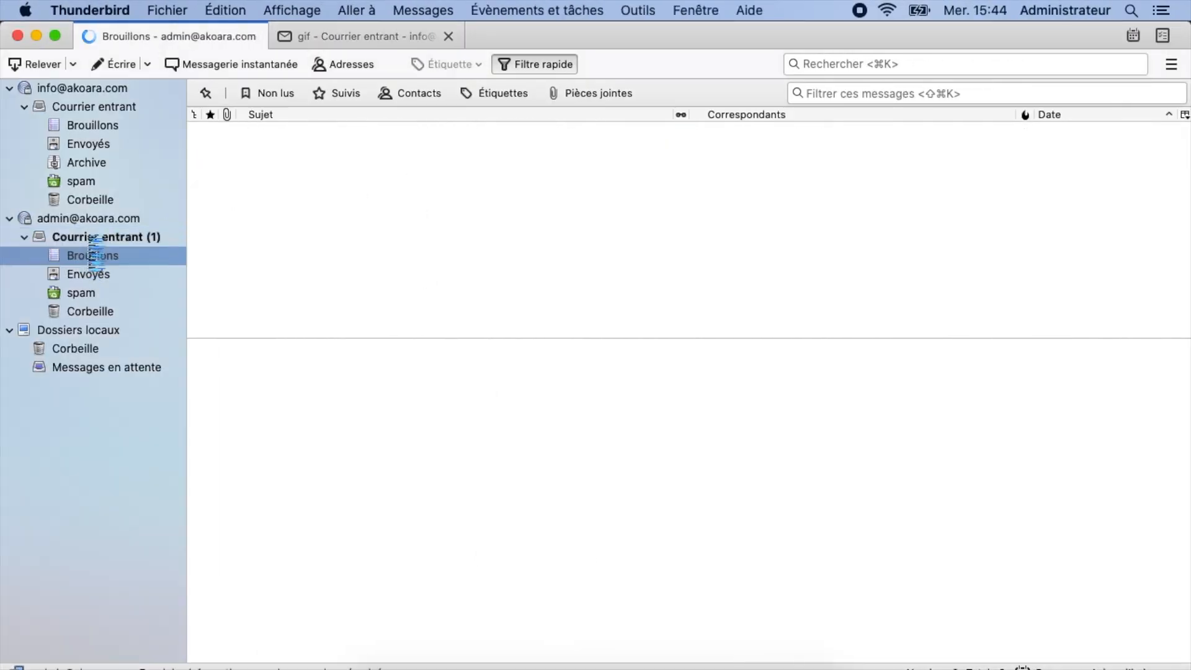
{"action": "left_click", "coordinate": [106, 242]}
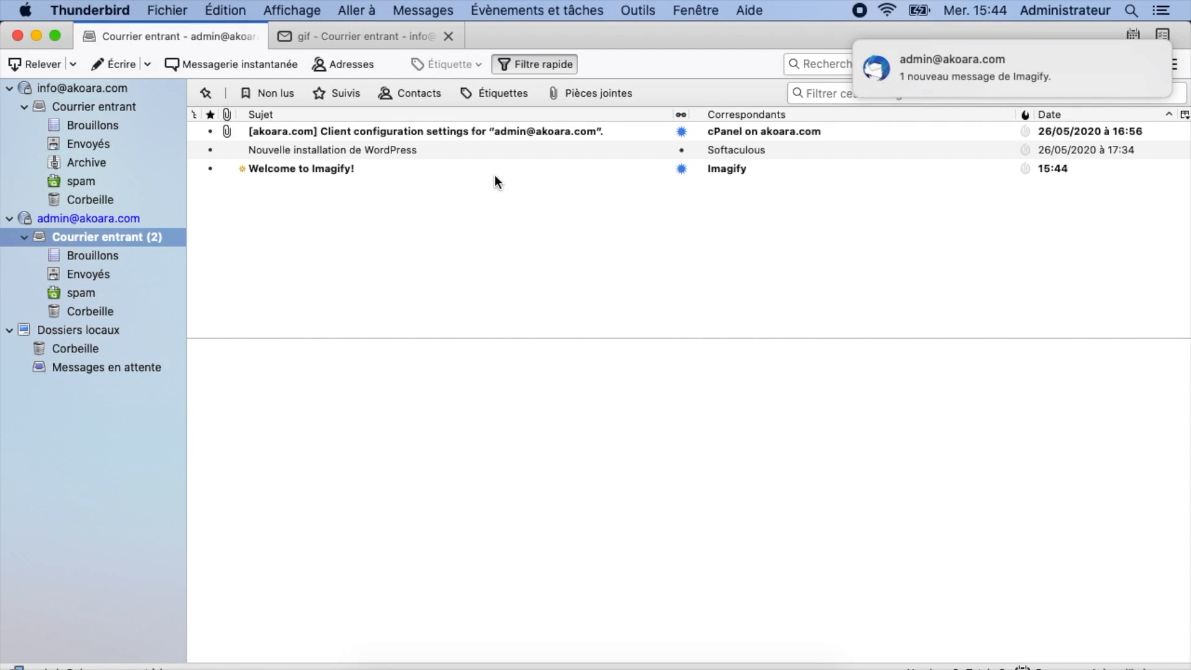
{"action": "double_click", "coordinate": [470, 169]}
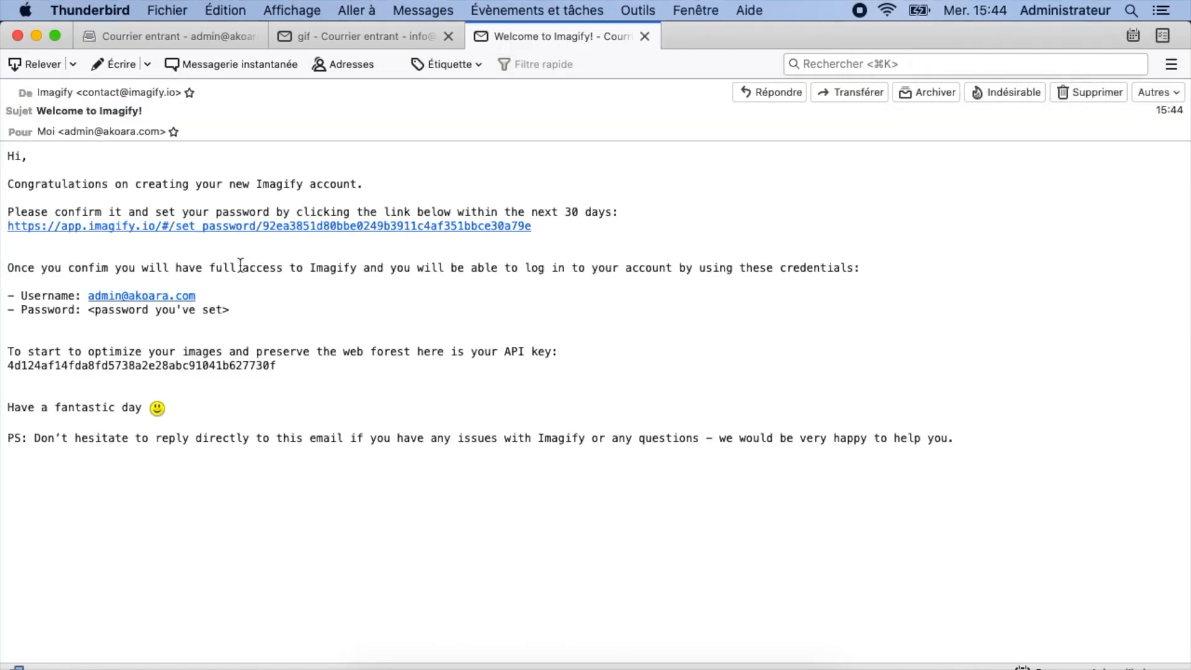
{"action": "mouse_move", "coordinate": [271, 369]}
{"action": "left_mouse_down"}
{"action": "mouse_move", "coordinate": [75, 357]}
{"action": "mouse_move", "coordinate": [281, 376]}
{"action": "left_mouse_up"}
{"action": "key", "text": "super+c"}
{"action": "left_click", "coordinate": [14, 369]}
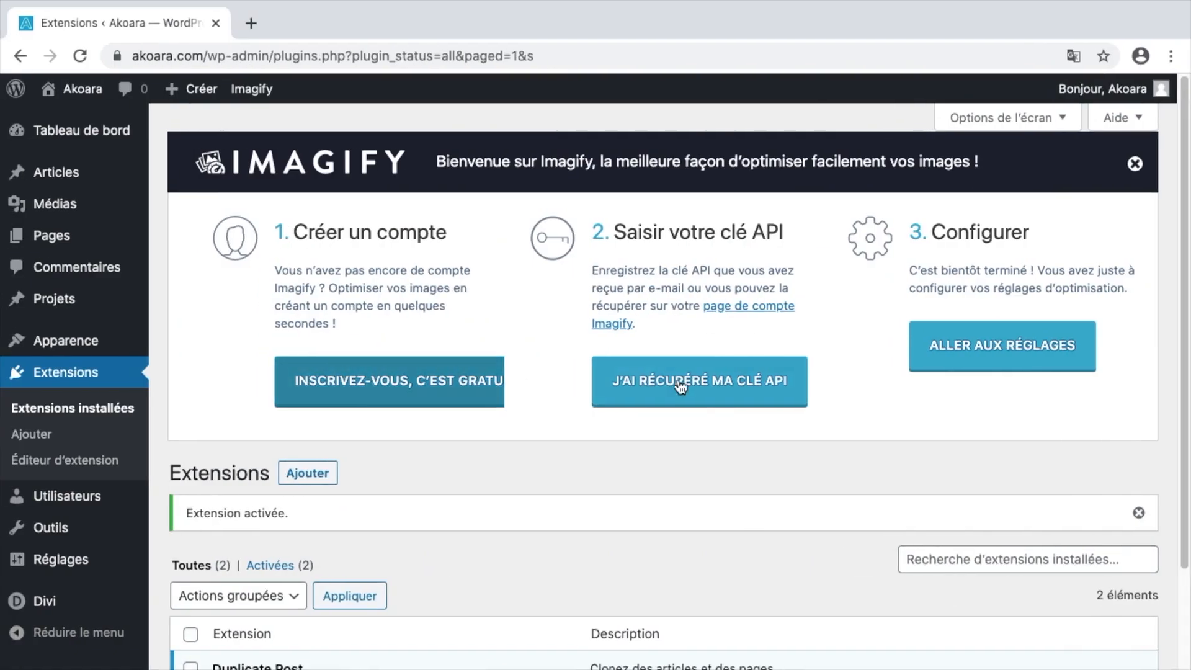
{"action": "left_click", "coordinate": [674, 382]}
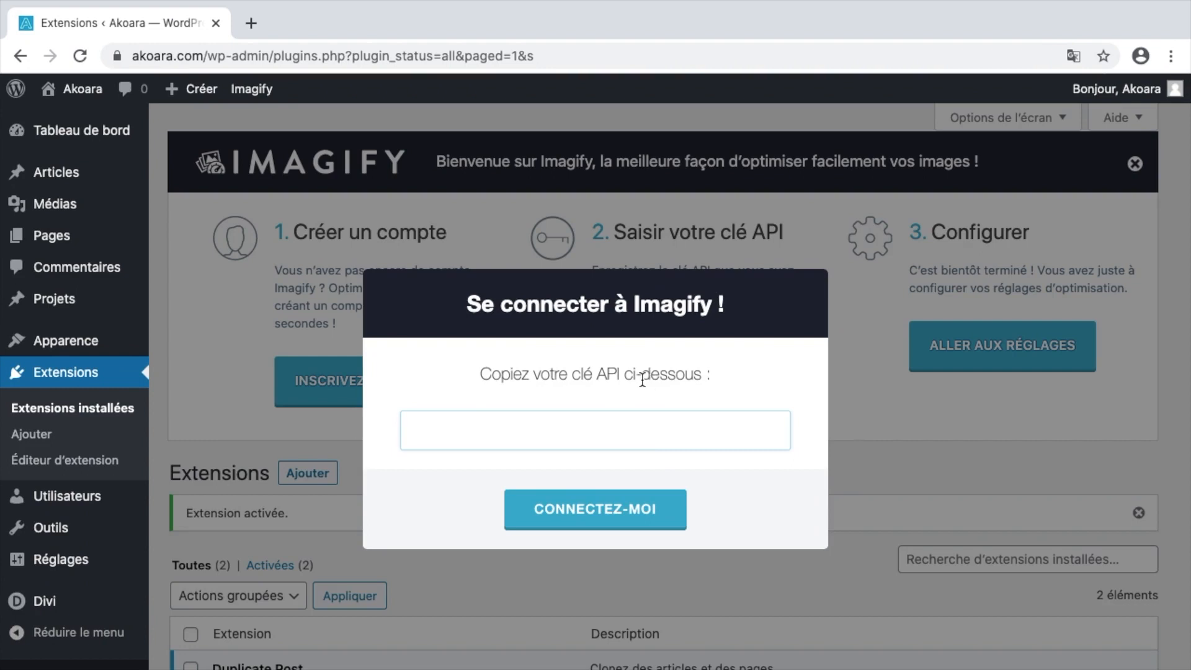
Paste the API key into 'Se connecter à Imagify' and connect, confirming the key is valid.
{"action": "key", "text": "super+v"}
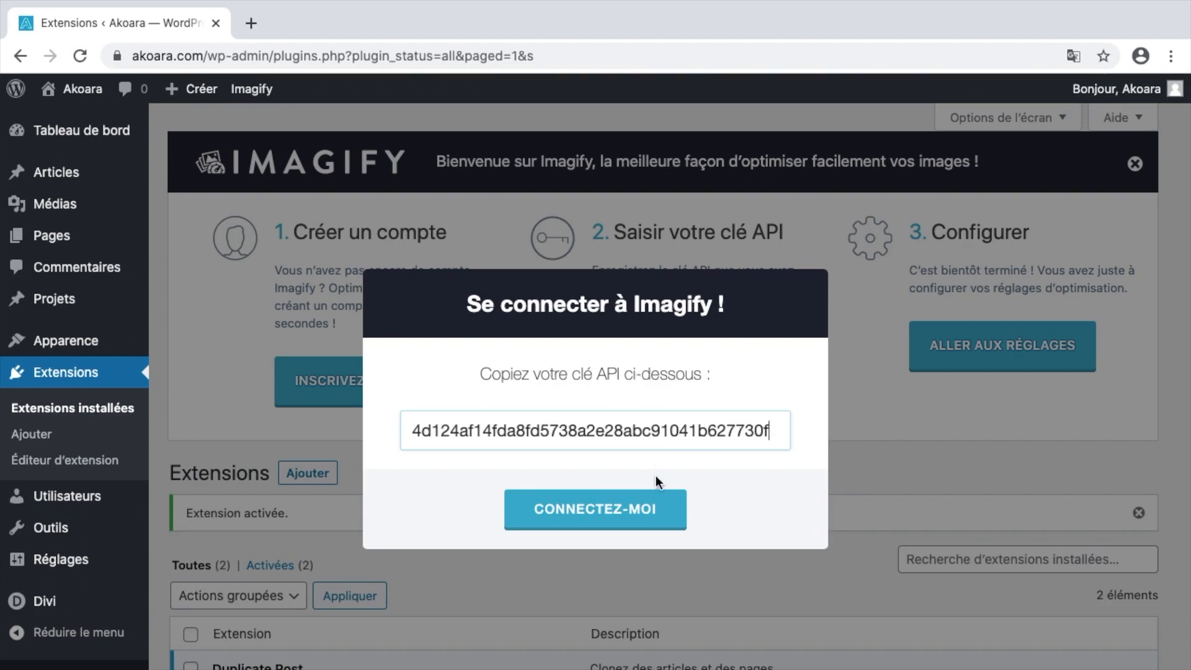
{"action": "left_click", "coordinate": [654, 510]}
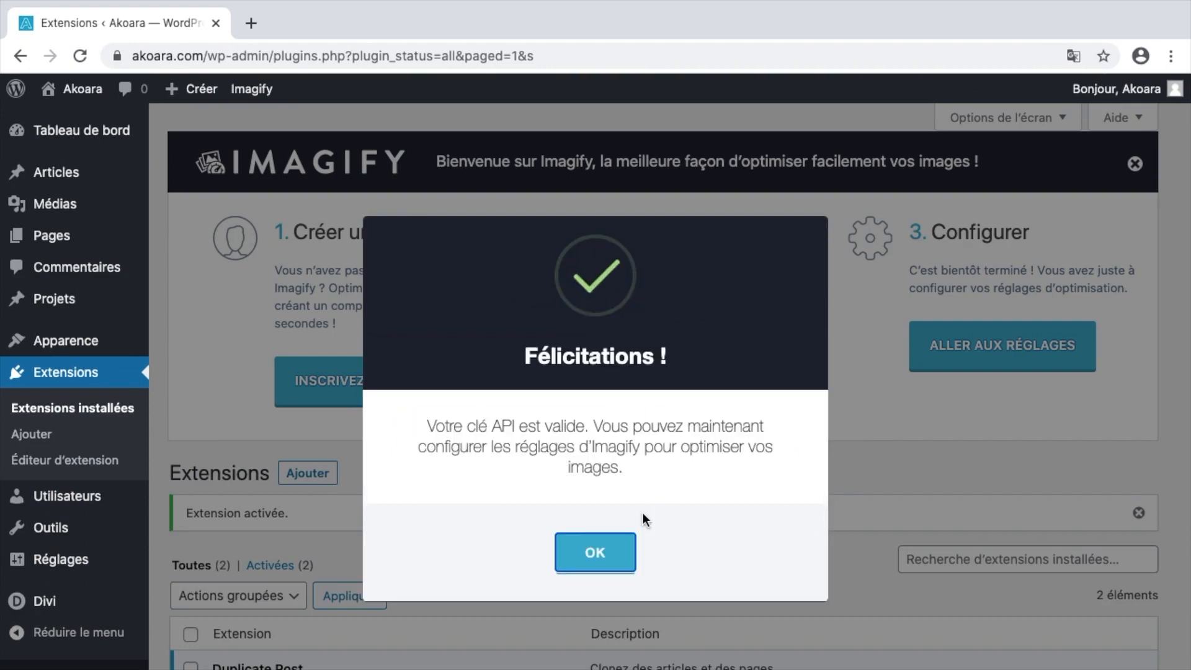
{"action": "left_click", "coordinate": [617, 560]}
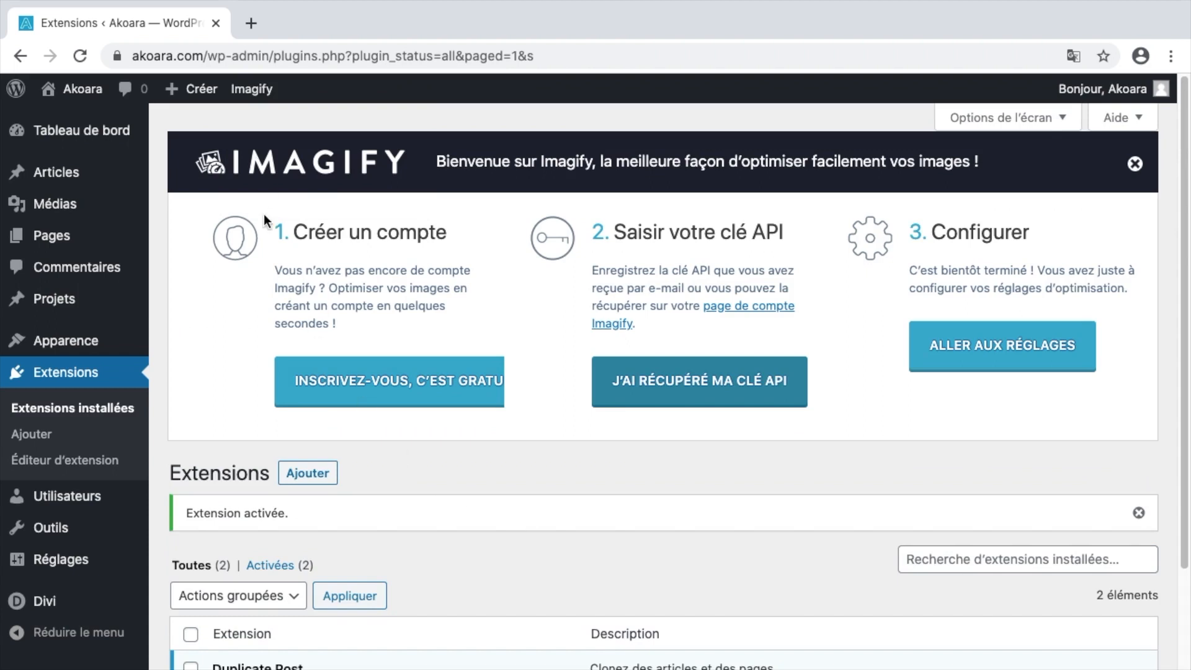
{"action": "left_click", "coordinate": [247, 98]}
Enable 'Afficher les images au format WebP' in Imagify's settings.
{"action": "scroll", "coordinate": [585, 293], "scroll_direction": "down", "scroll_amount": 7}
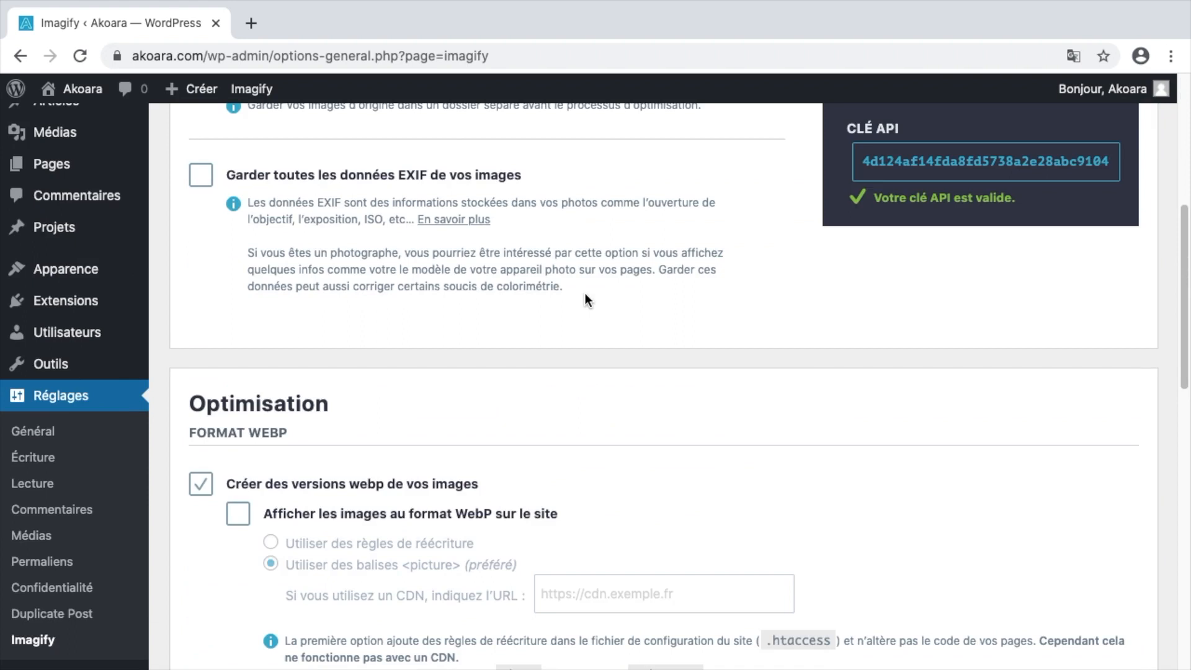
{"action": "scroll", "coordinate": [593, 291], "scroll_direction": "up", "scroll_amount": 7}
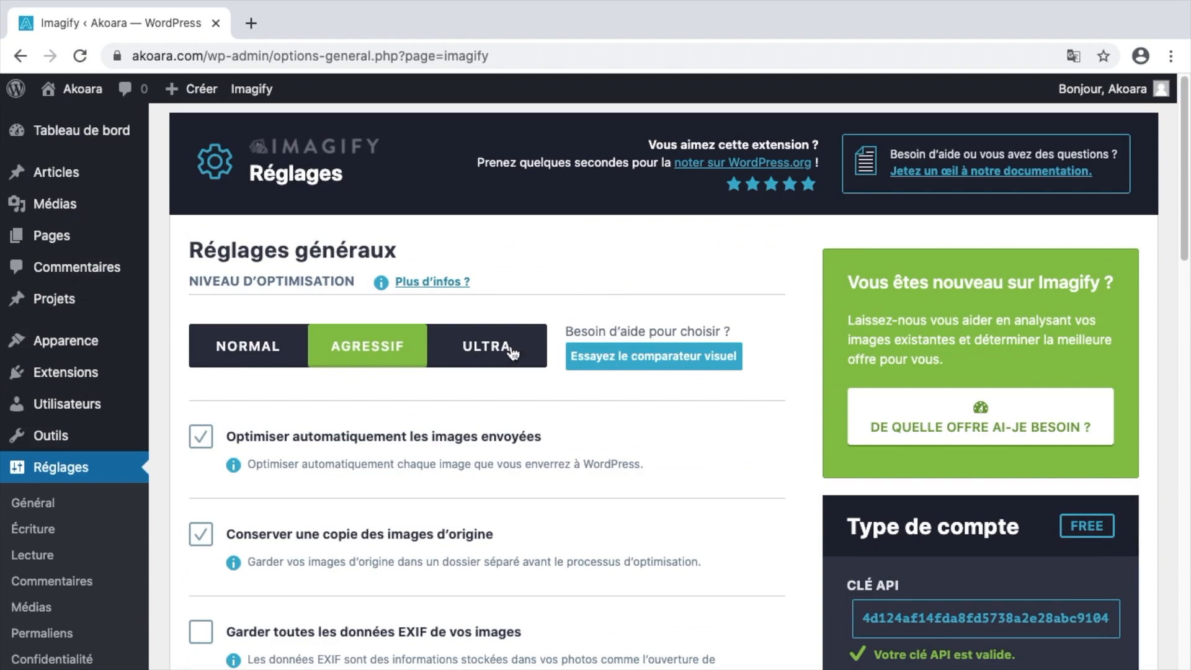
{"action": "scroll", "coordinate": [620, 249], "scroll_direction": "down", "scroll_amount": 6}
{"action": "scroll", "coordinate": [620, 249], "scroll_direction": "down", "scroll_amount": 2}
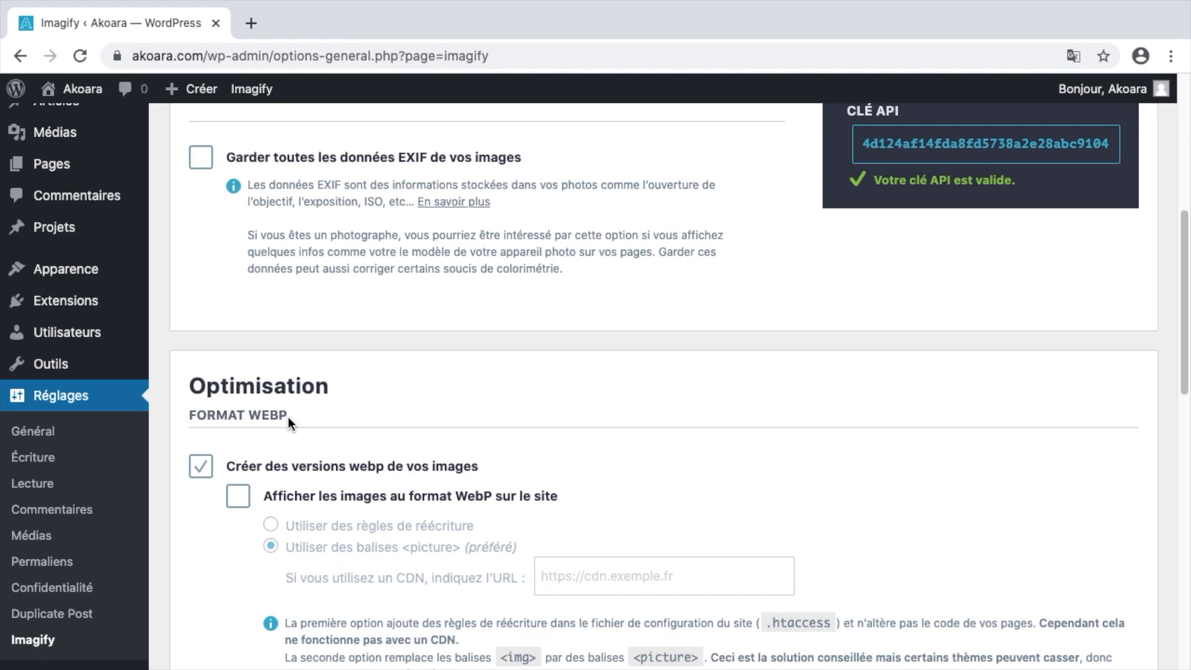
{"action": "scroll", "coordinate": [288, 421], "scroll_direction": "down", "scroll_amount": 3}
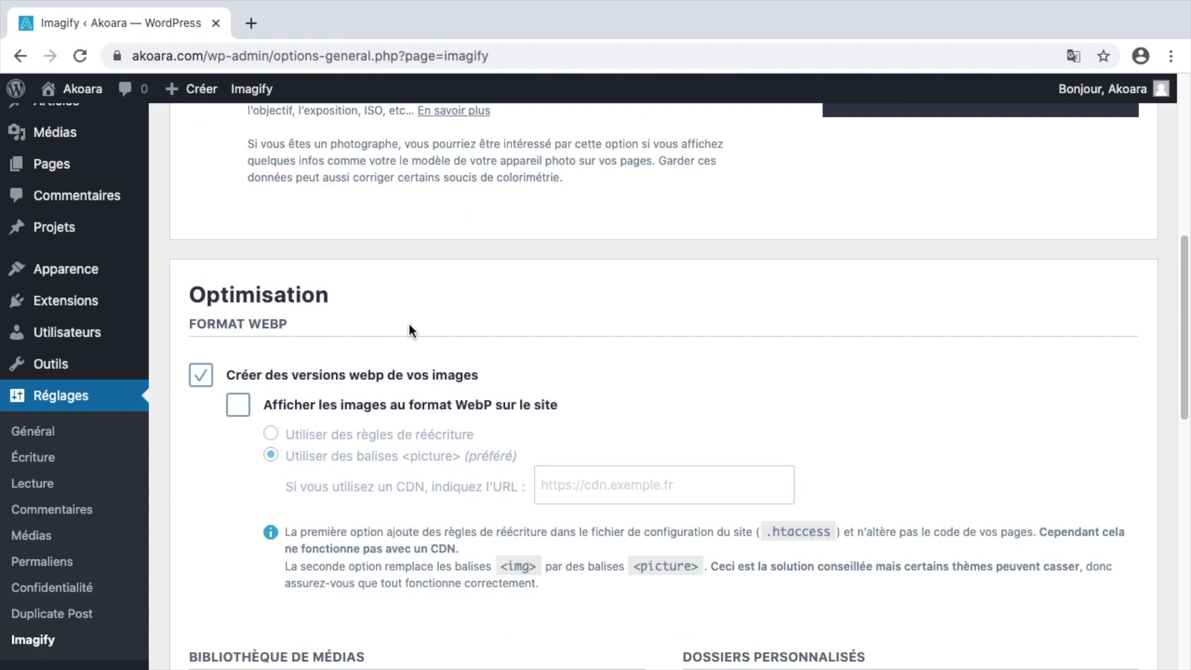
{"action": "left_click", "coordinate": [249, 410]}
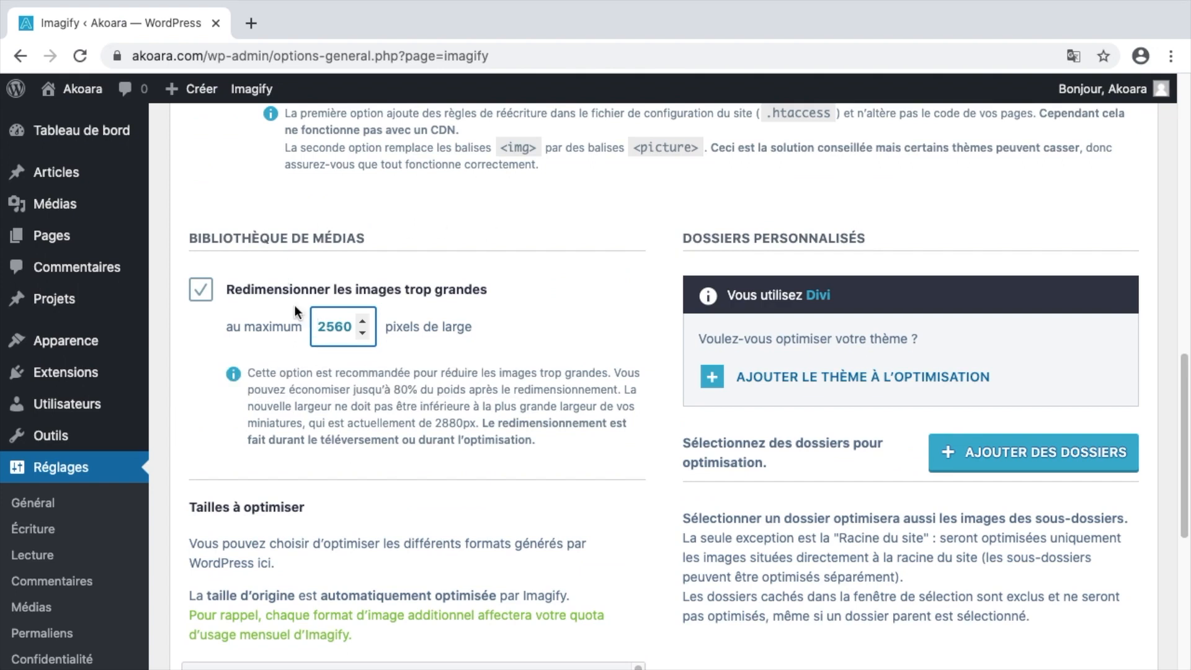
Change the maximum image width from 2560 to 3072 px and save, going to bulk optimisation.
{"action": "left_click_drag", "start_coordinate": [351, 329], "coordinate": [304, 333]}
{"action": "type", "text": "3072"}
{"action": "left_click", "coordinate": [451, 361]}
{"action": "scroll", "coordinate": [450, 361], "scroll_direction": "down", "scroll_amount": 3}
{"action": "scroll", "coordinate": [449, 359], "scroll_direction": "down", "scroll_amount": 12}
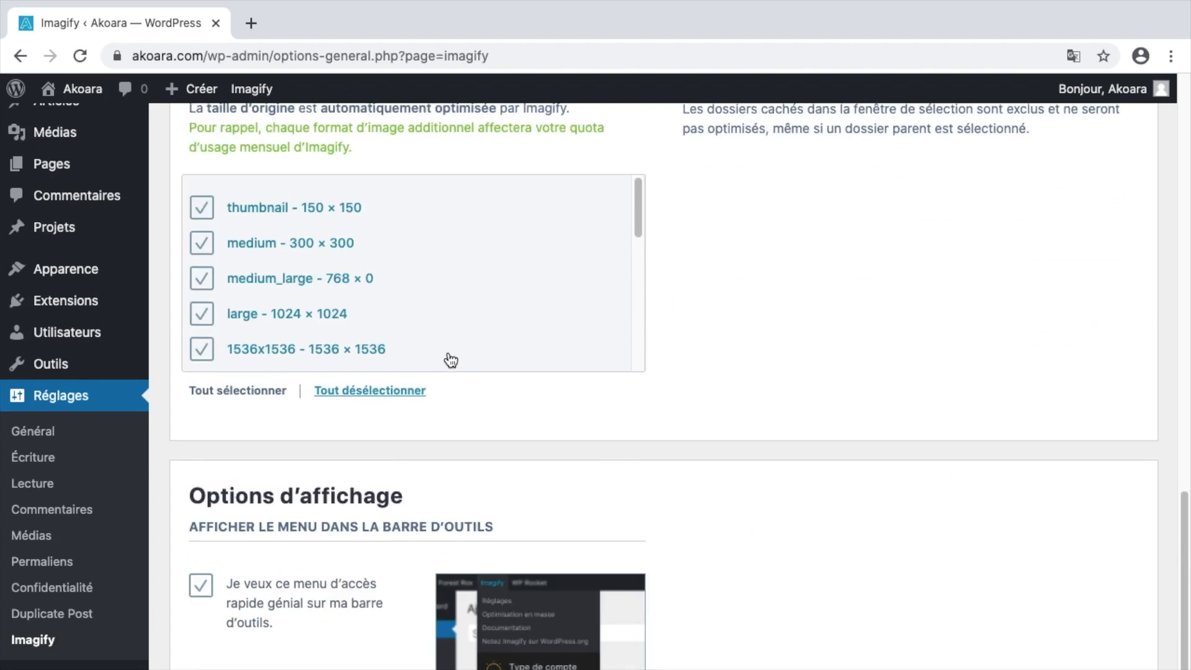
{"action": "left_click", "coordinate": [752, 642]}
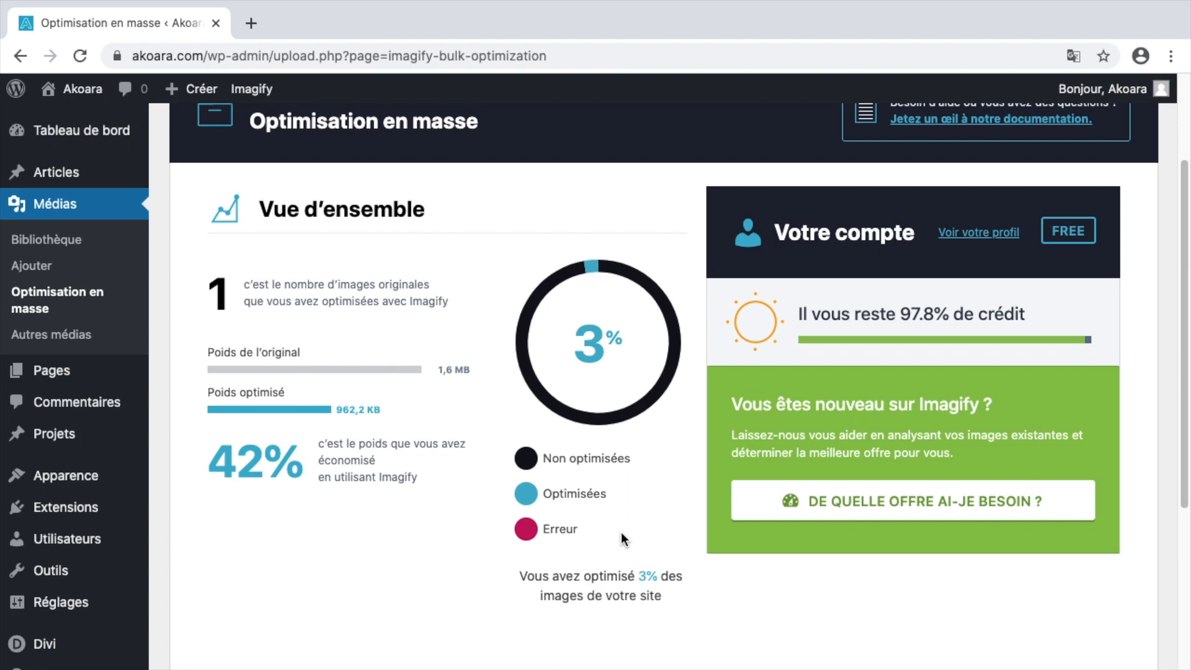
Review the bulk optimisation results: 27 images optimised, 100% complete, 45% saved.
{"action": "scroll", "coordinate": [620, 532], "scroll_direction": "up", "scroll_amount": 1}
{"action": "scroll", "coordinate": [494, 393], "scroll_direction": "up", "scroll_amount": 1}
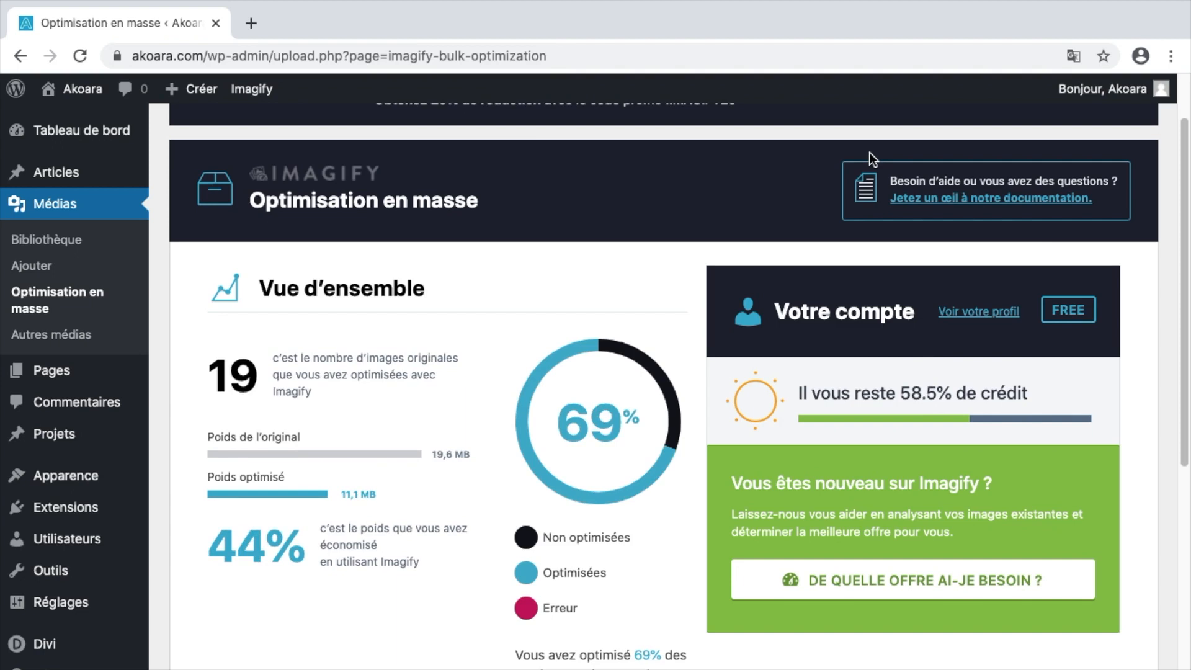
{"action": "scroll", "coordinate": [405, 336], "scroll_direction": "down", "scroll_amount": 2}
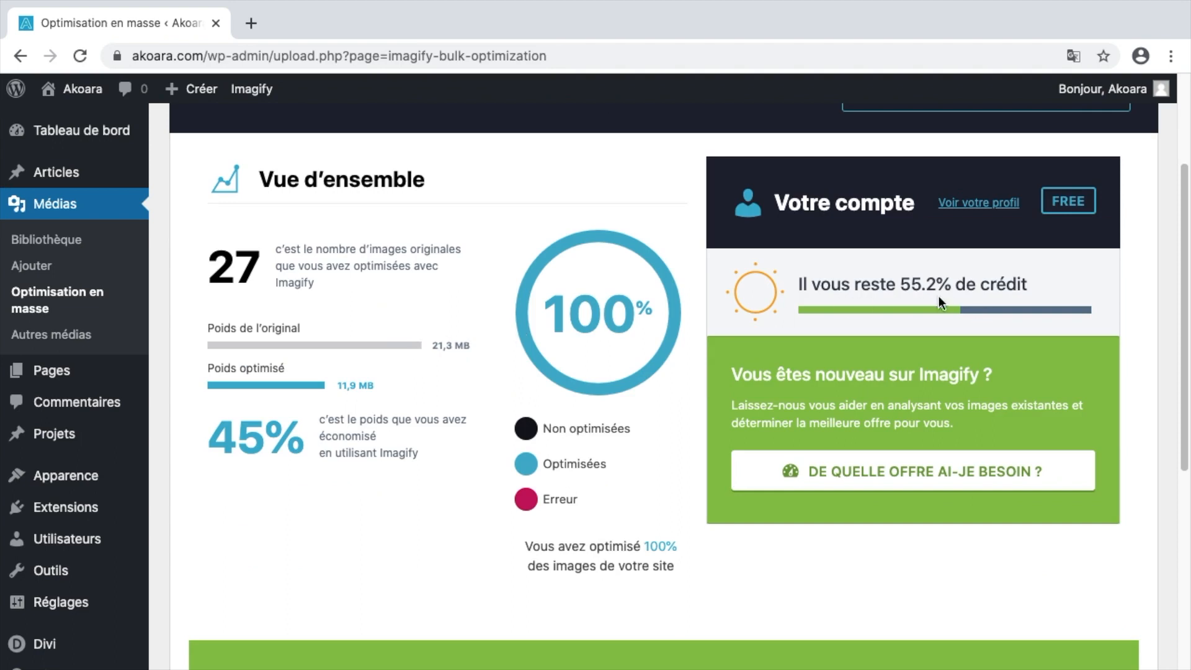
{"action": "scroll", "coordinate": [471, 257], "scroll_direction": "down", "scroll_amount": 8}
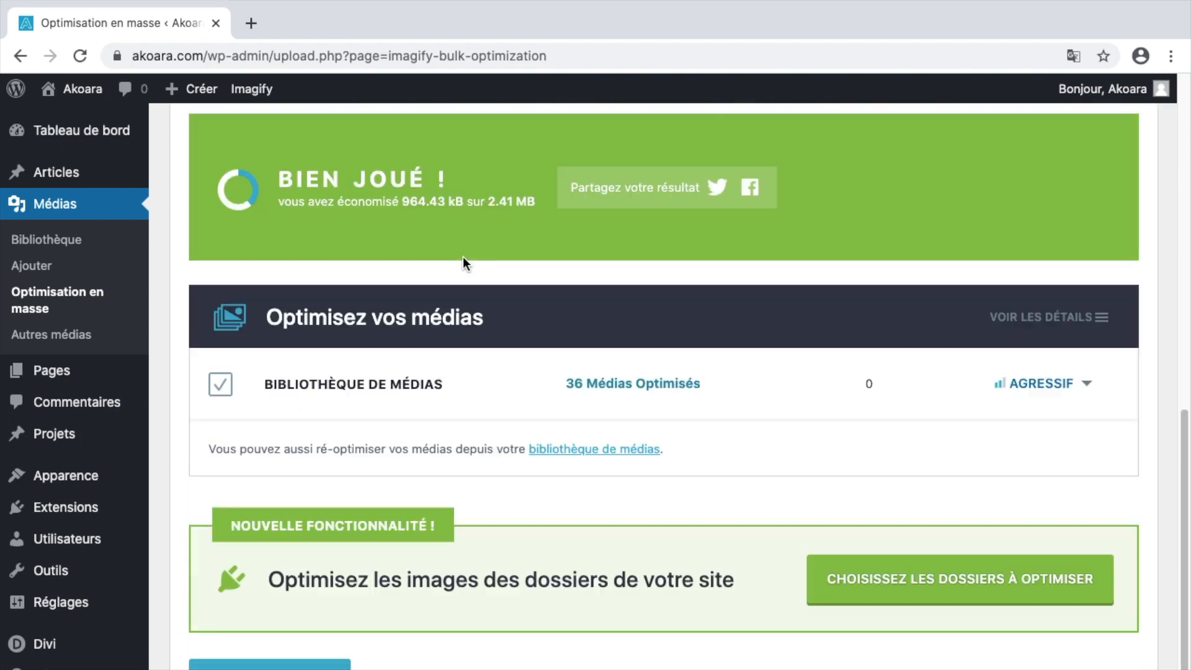
{"action": "scroll", "coordinate": [464, 232], "scroll_direction": "down", "scroll_amount": 1}
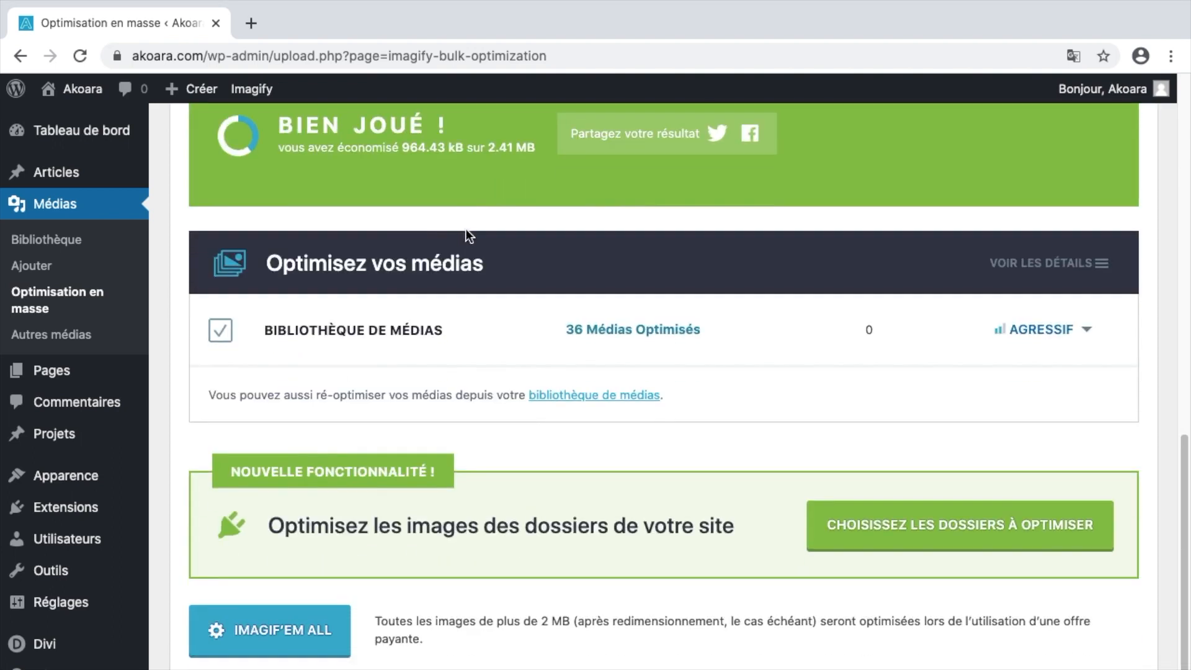
{"action": "scroll", "coordinate": [464, 230], "scroll_direction": "up", "scroll_amount": 10}
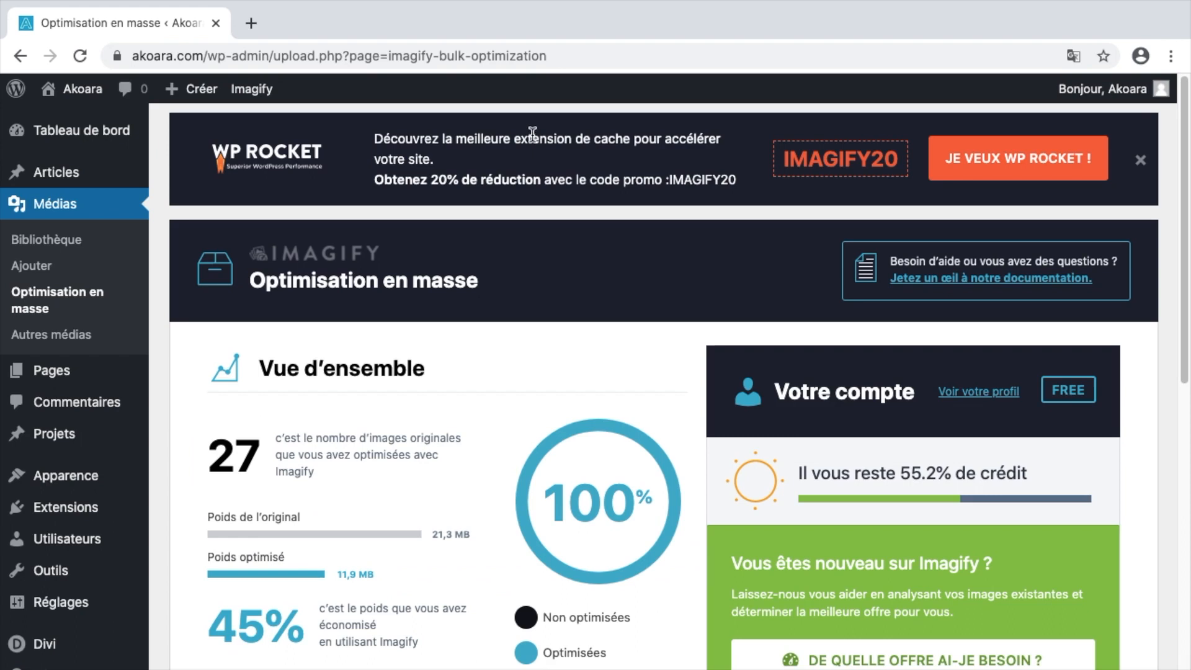
Open photo-surf-scaled.jpg in the media library and view its Imagify result: 411,05 KB, 18.28% gain.
{"action": "left_click", "coordinate": [71, 212]}
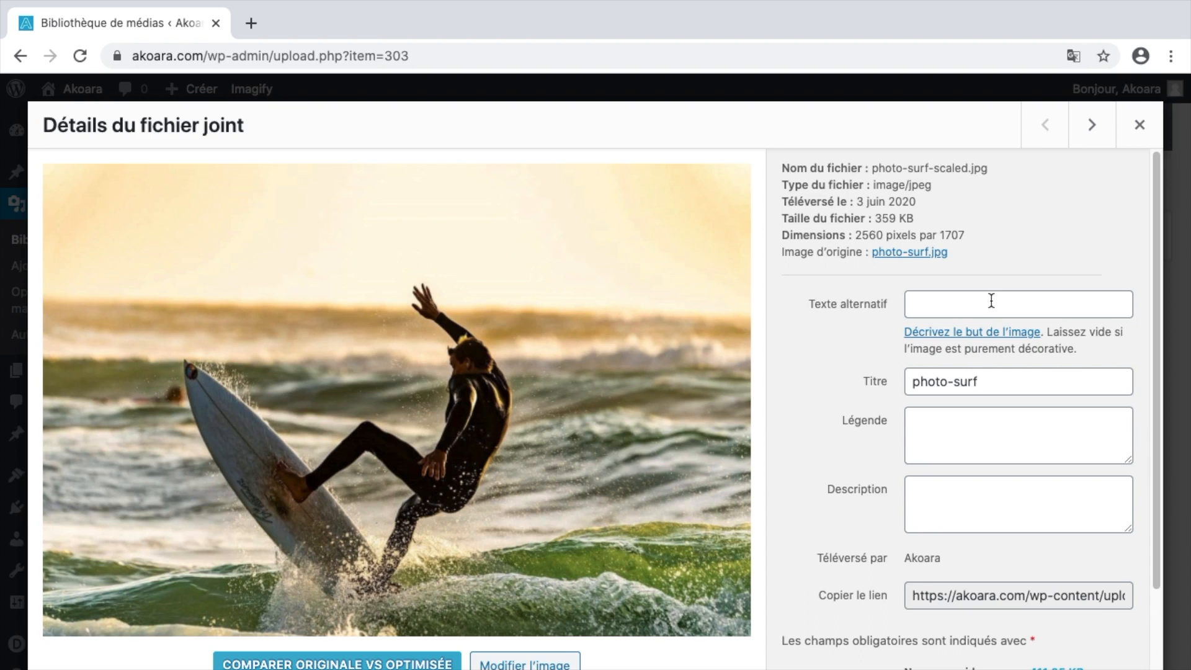
{"action": "scroll", "coordinate": [991, 300], "scroll_direction": "down", "scroll_amount": 3}
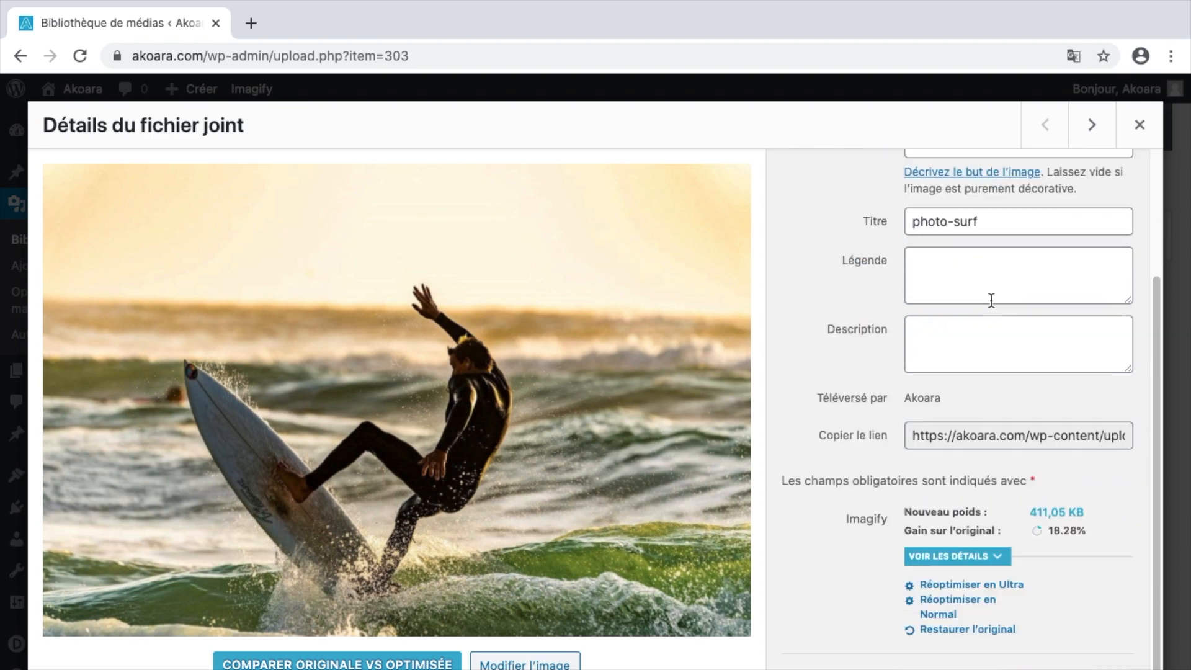